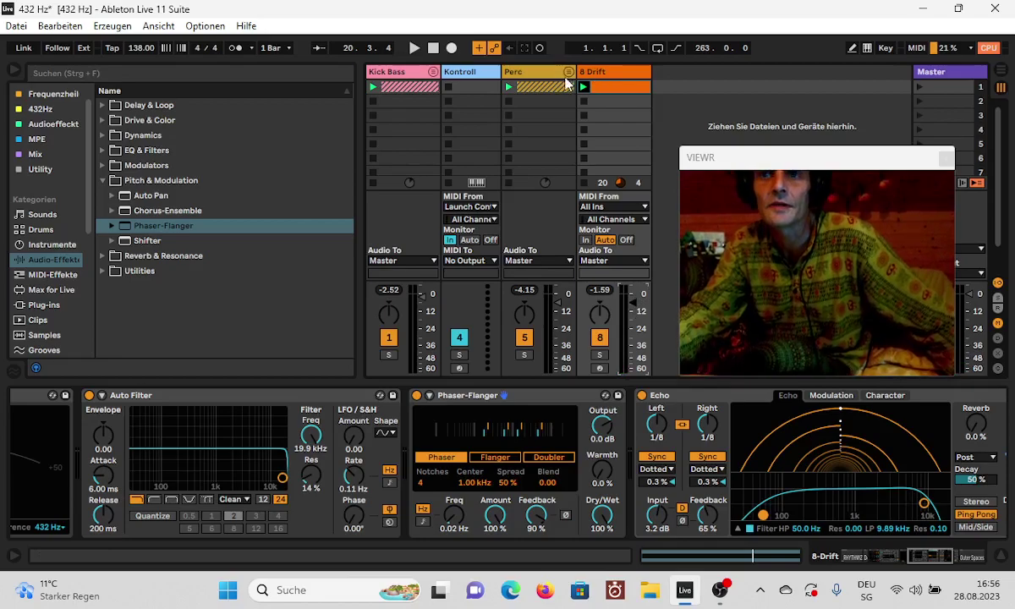
# Unfold the Perc group and insert a new MIDI track directly after the Hihat track.
pyautogui.click(570, 72)
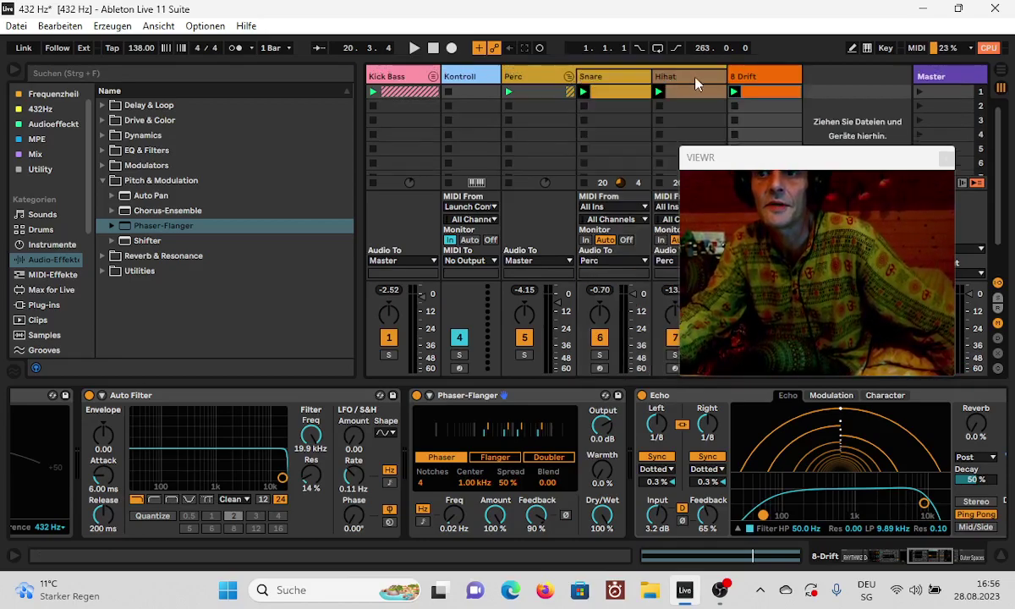
pyautogui.click(695, 78)
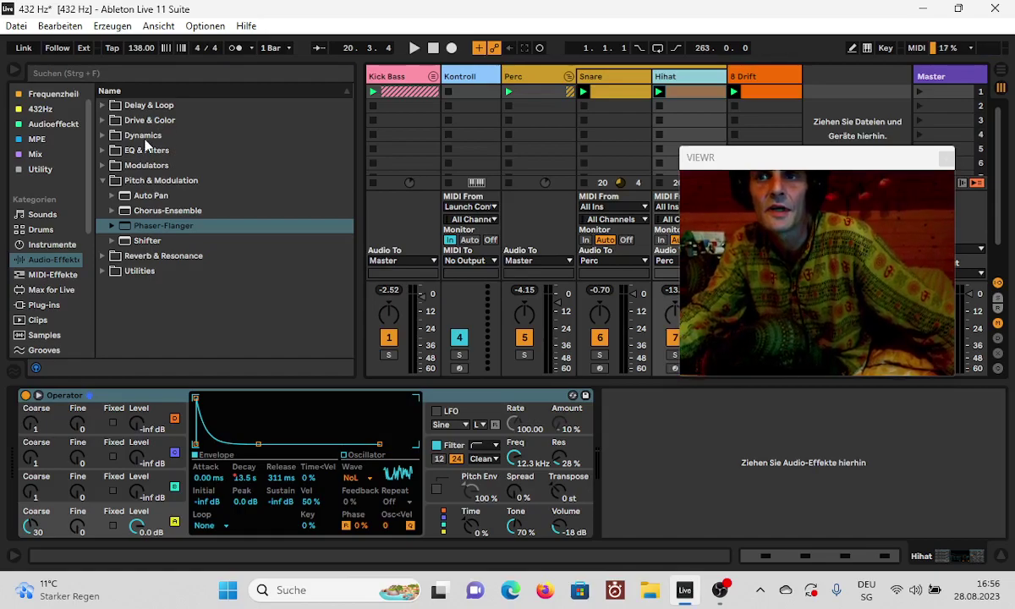
pyautogui.click(119, 26)
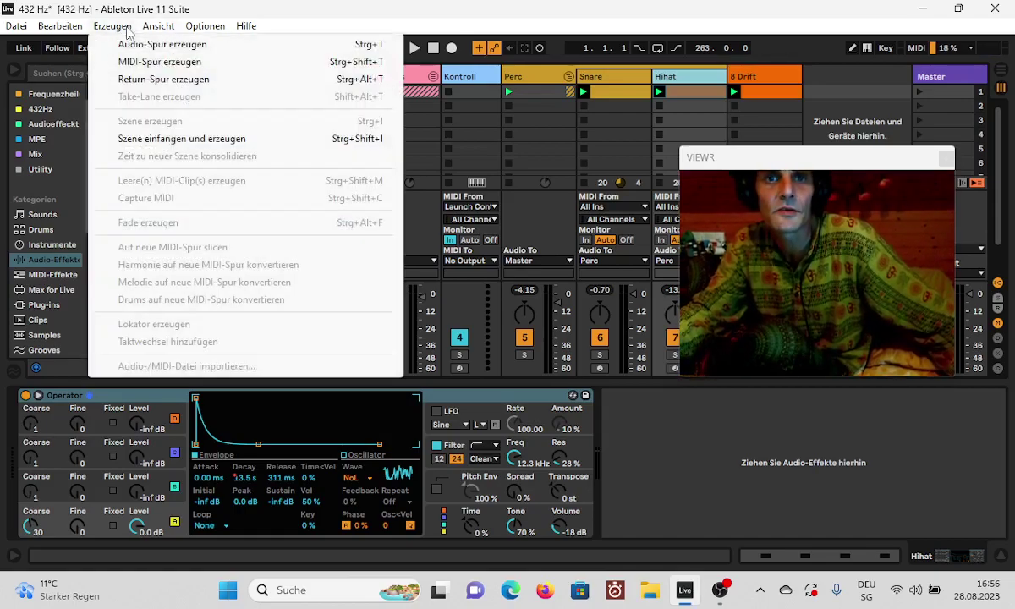
pyautogui.click(148, 62)
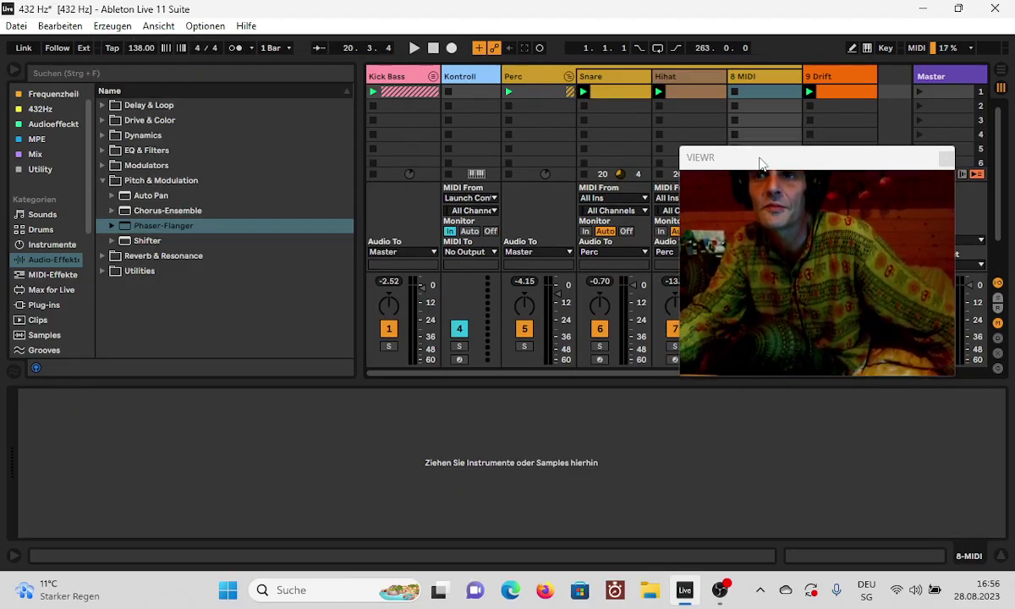
# Create a clip in the new MIDI track's first slot with a C3 sixteenth note at the start and a loop length of 0.0.3.
pyautogui.moveTo(760, 162); pyautogui.dragTo(840, 160)
pyautogui.doubleClick(766, 93)
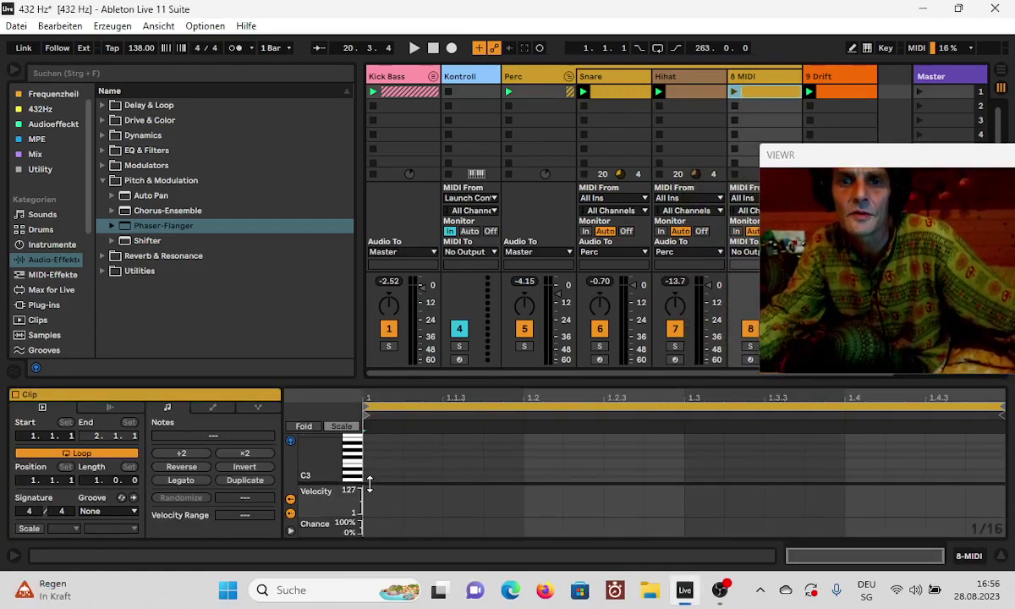
pyautogui.doubleClick(377, 481)
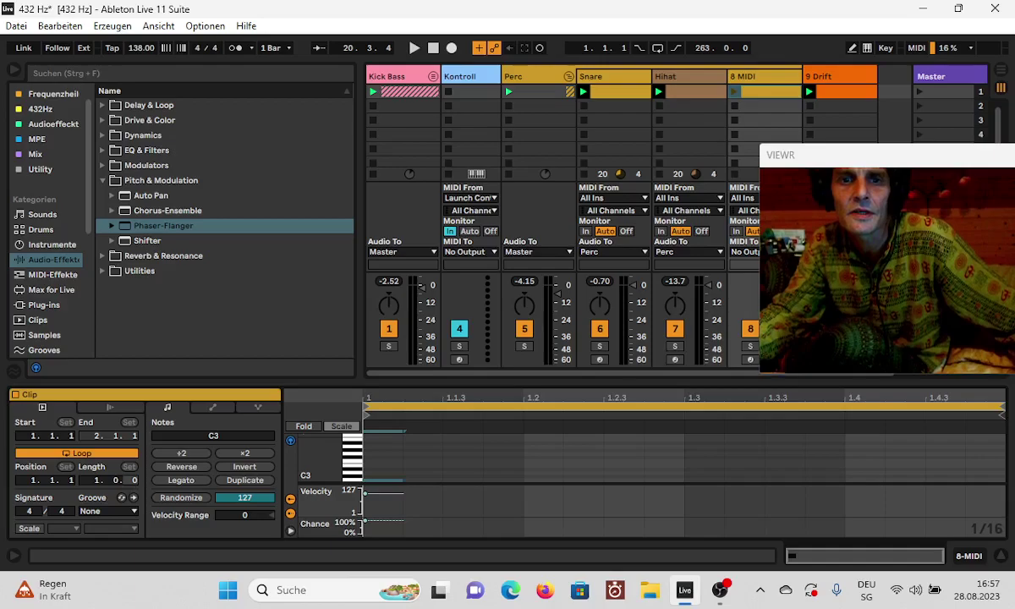
pyautogui.moveTo(132, 480); pyautogui.dragTo(133, 486)
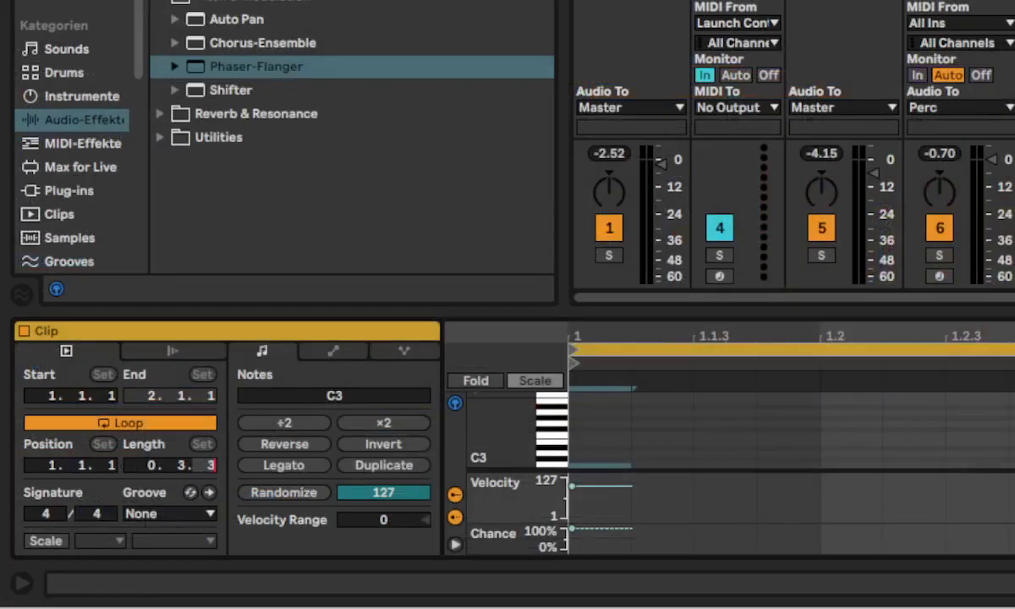
pyautogui.moveTo(214, 474); pyautogui.dragTo(214, 480)
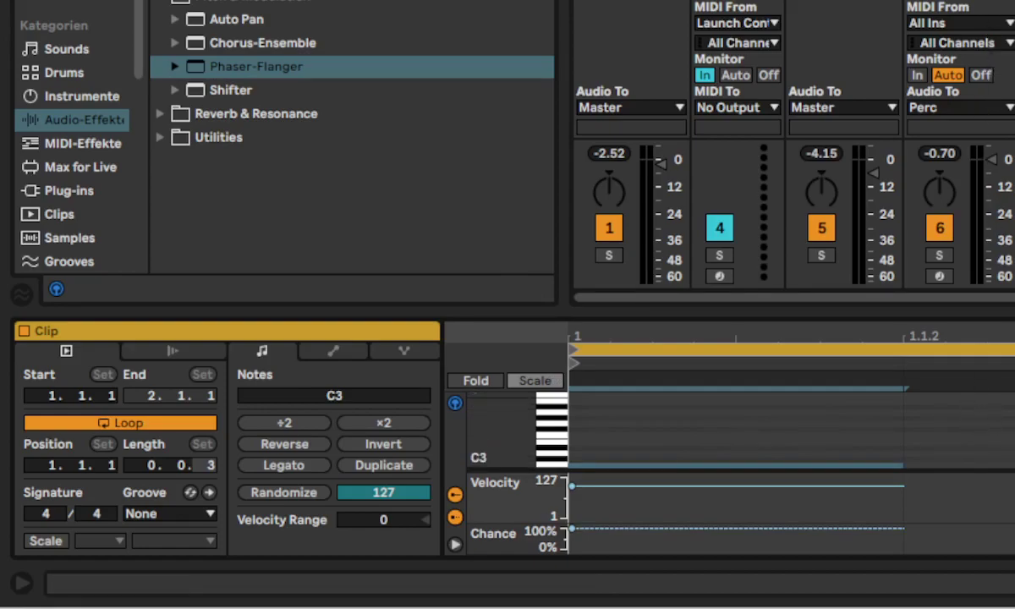
# Load the sample 02 Aentropy Clap from the Foundations - Snares & Claps folder in Sampels onto the new MIDI track.
pyautogui.hotkey('shift', 'Tab')
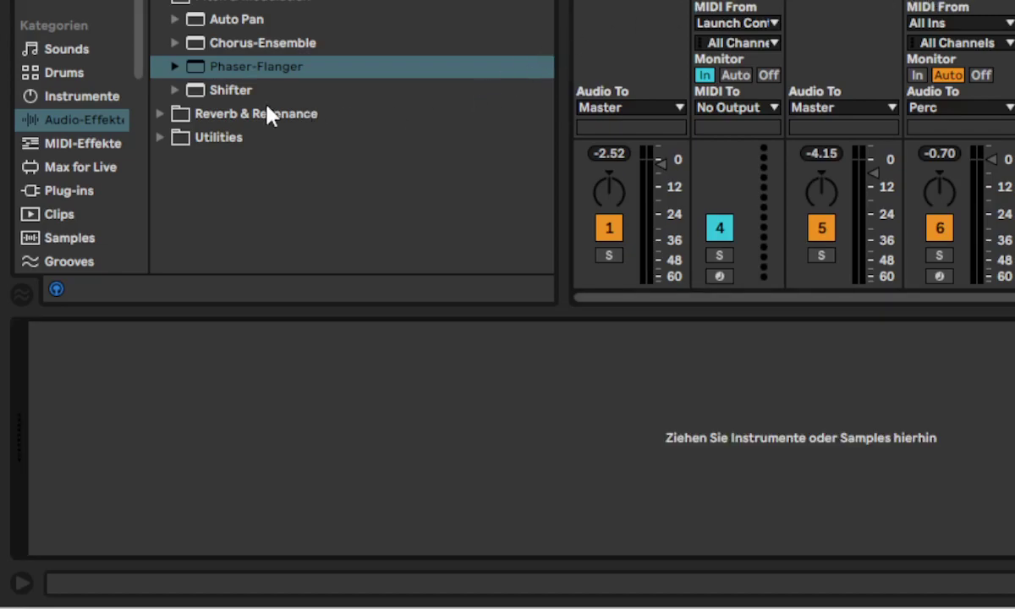
pyautogui.moveTo(137, 61); pyautogui.dragTo(138, 202)
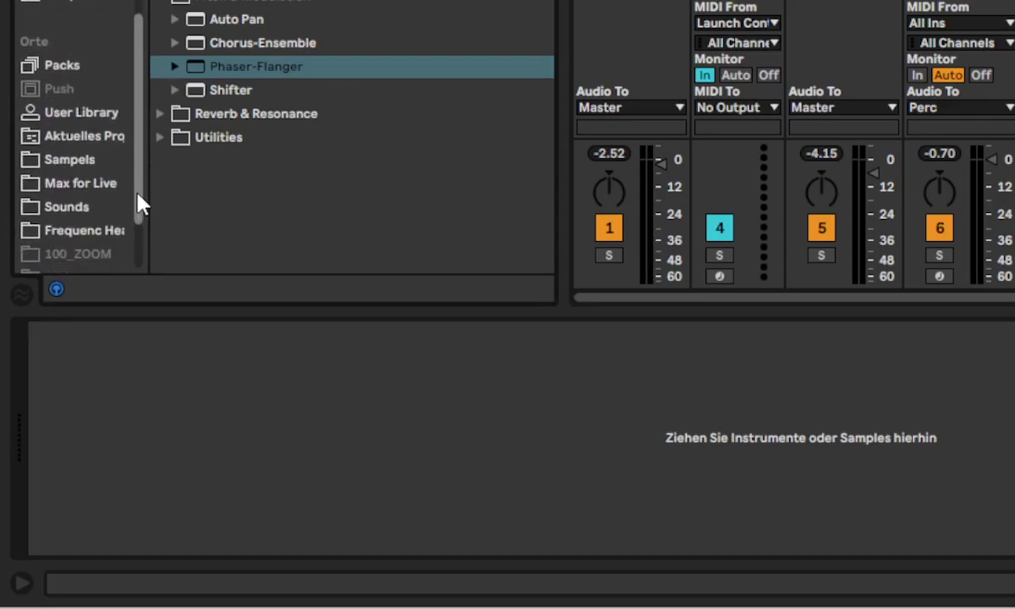
pyautogui.click(60, 161)
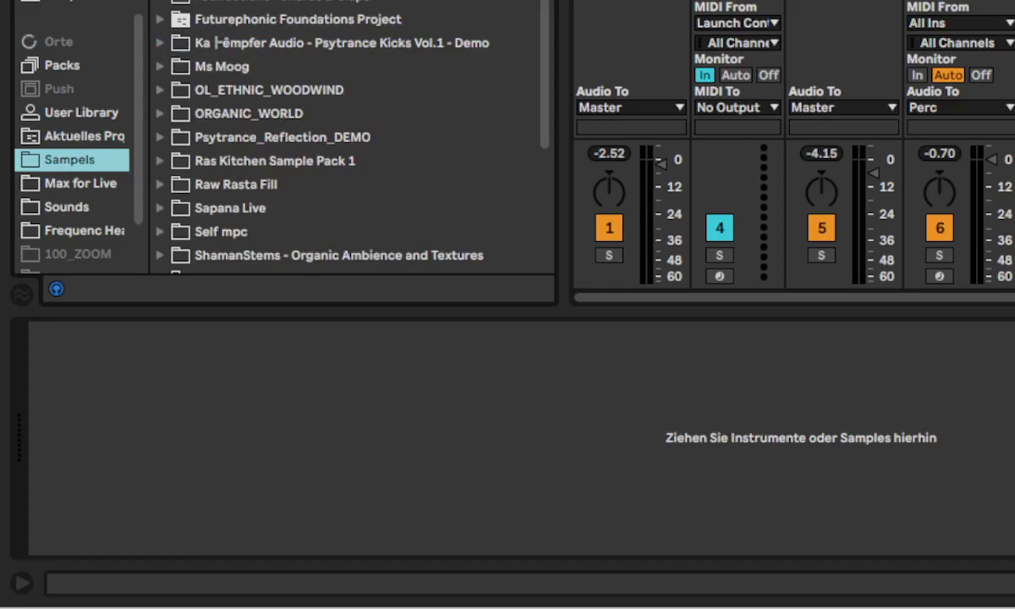
pyautogui.click(163, 9)
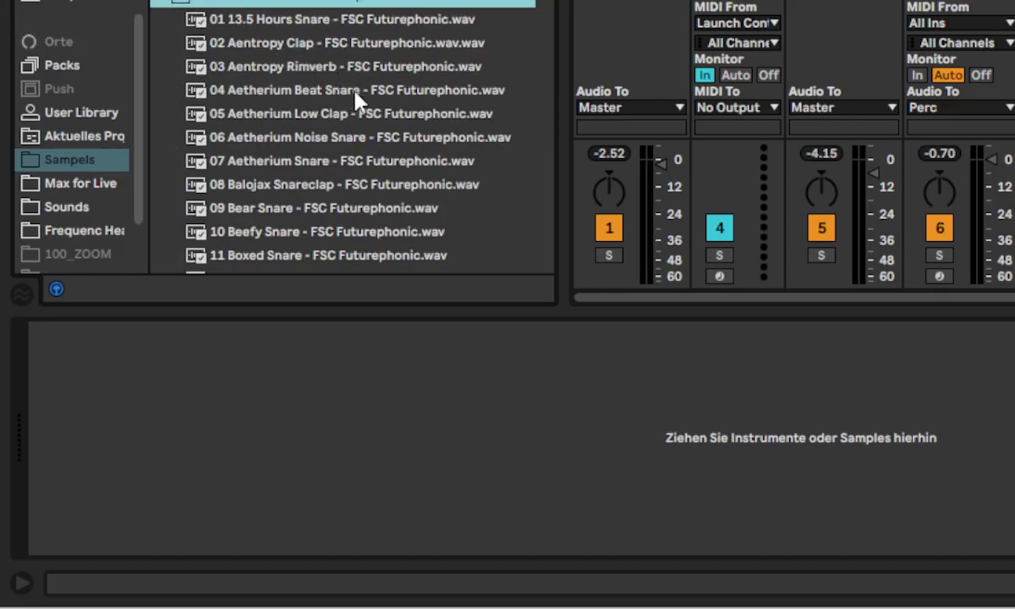
pyautogui.click(325, 47)
pyautogui.moveTo(324, 47); pyautogui.dragTo(421, 381)
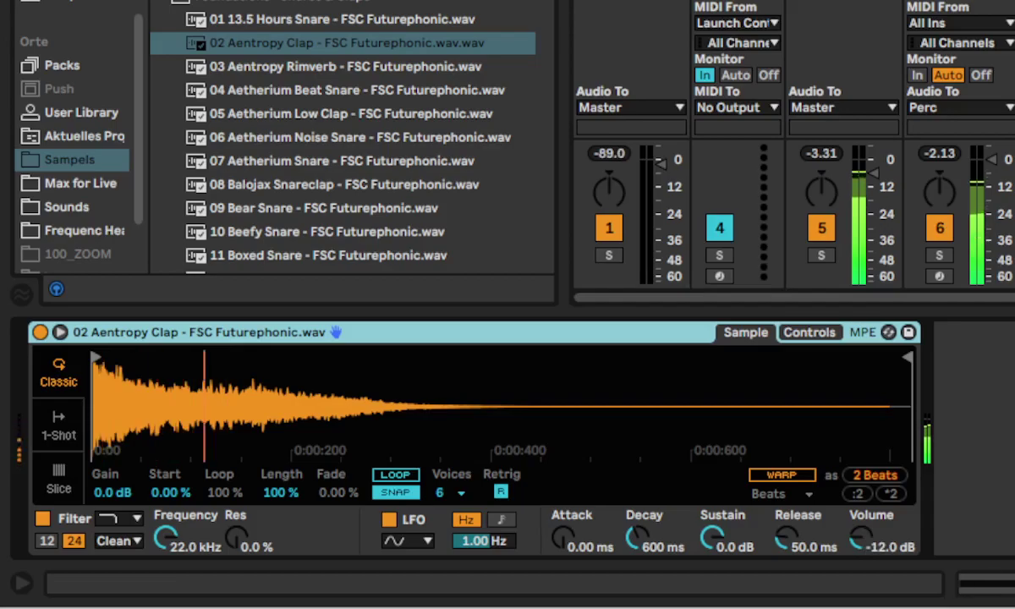
# Shorten the clap sample by moving its end point to about 0.3 seconds, just past the audible tail.
pyautogui.moveTo(1014, 159); pyautogui.dragTo(1014, 187)
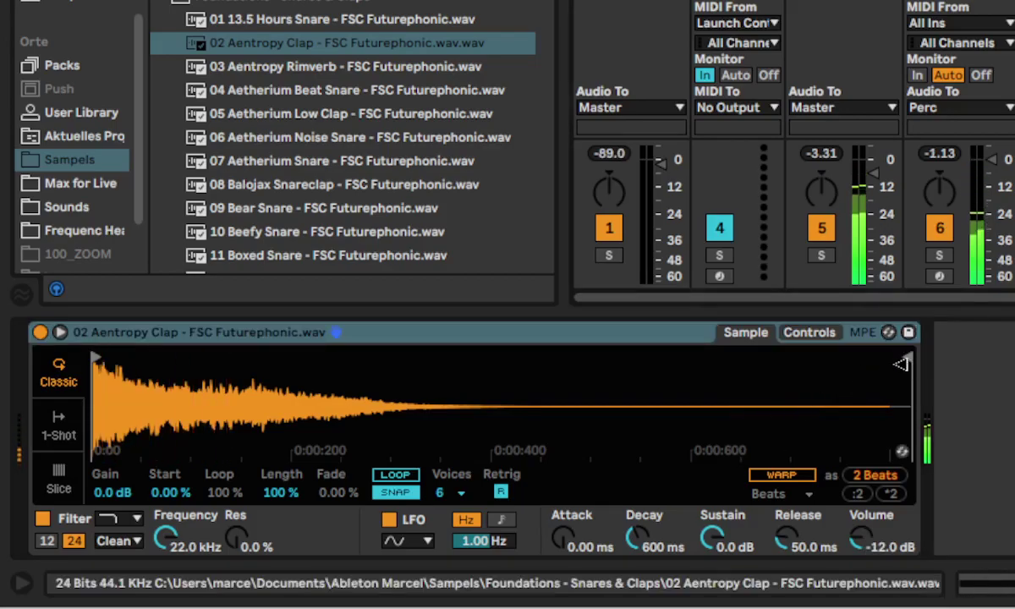
pyautogui.moveTo(912, 358)
pyautogui.mouseDown()
pyautogui.moveTo(306, 358)
pyautogui.moveTo(375, 358)
pyautogui.mouseUp()
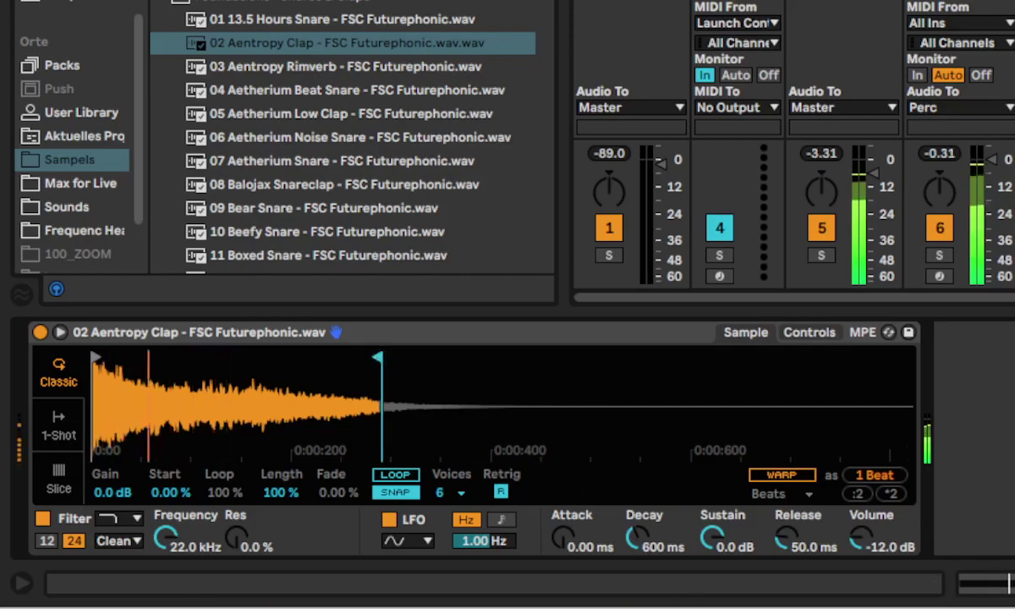
pyautogui.moveTo(379, 359); pyautogui.dragTo(391, 359)
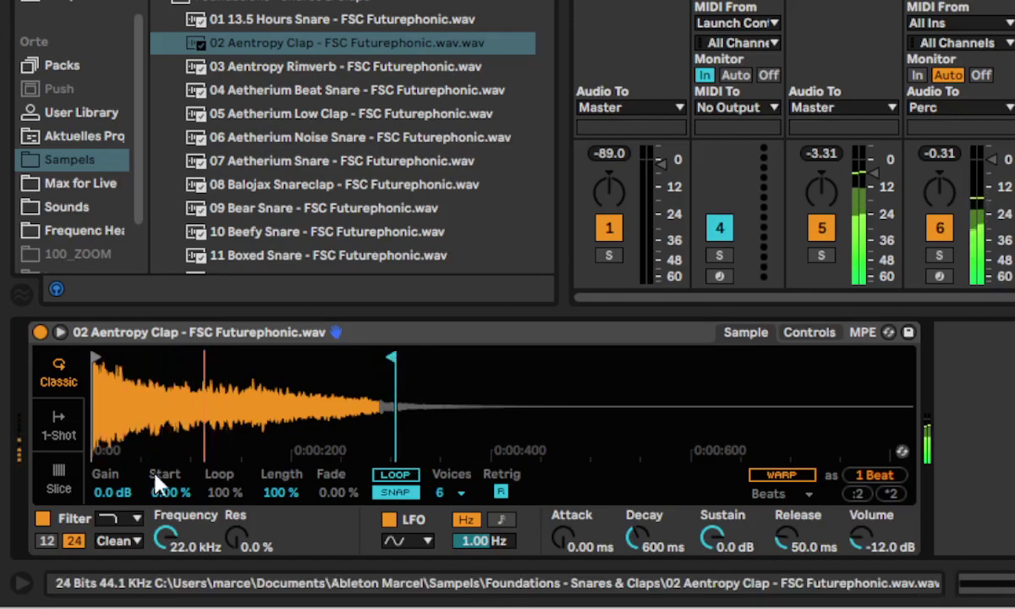
# Change the clap's filter to high-pass and set its cutoff frequency to 507 Hz.
pyautogui.click(125, 518)
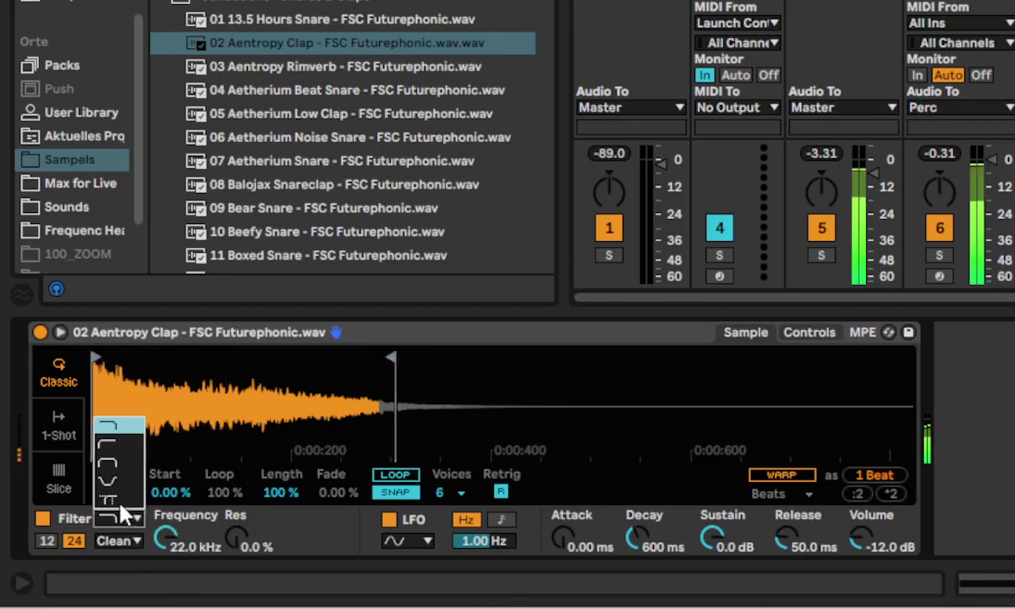
pyautogui.click(108, 444)
pyautogui.moveTo(170, 536); pyautogui.dragTo(170, 605)
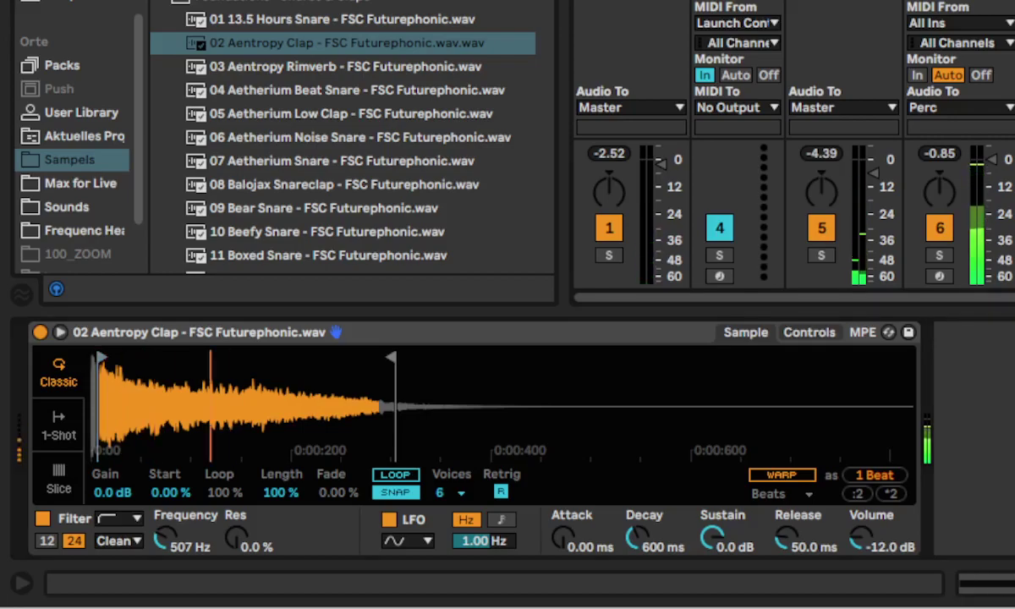
# Set the C3 note's velocity range to -46 and briefly mute the Snare track to compare the sound.
pyautogui.hotkey('shift', 'Tab')
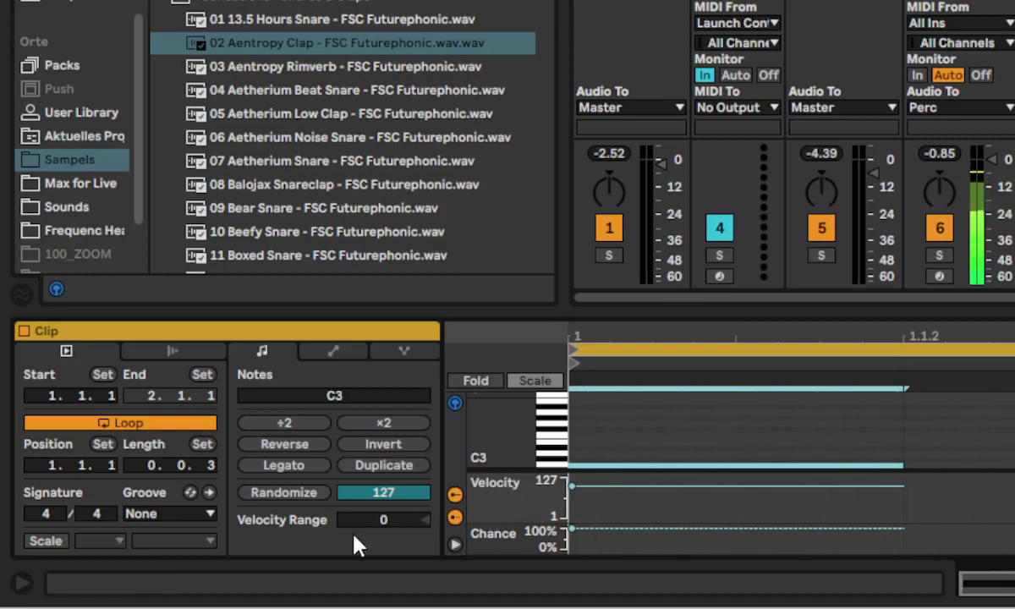
pyautogui.moveTo(370, 521); pyautogui.dragTo(370, 572)
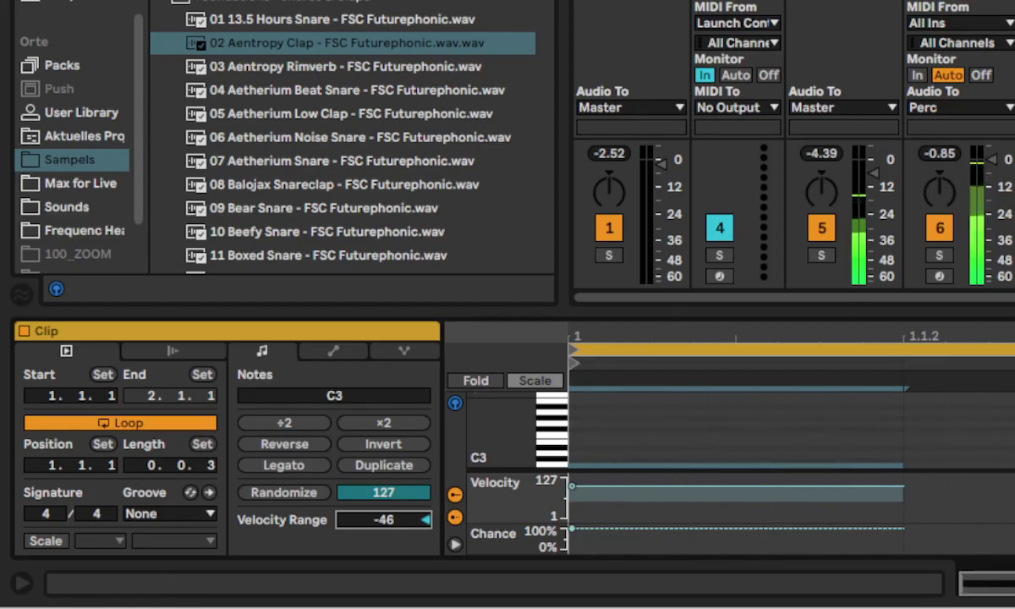
pyautogui.press('F6')
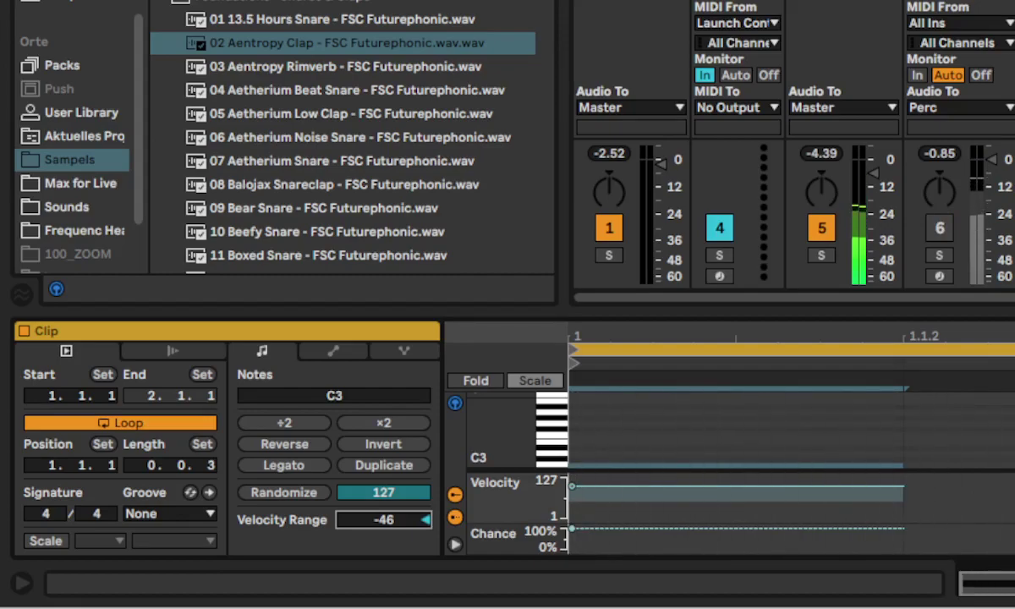
pyautogui.press('F6')
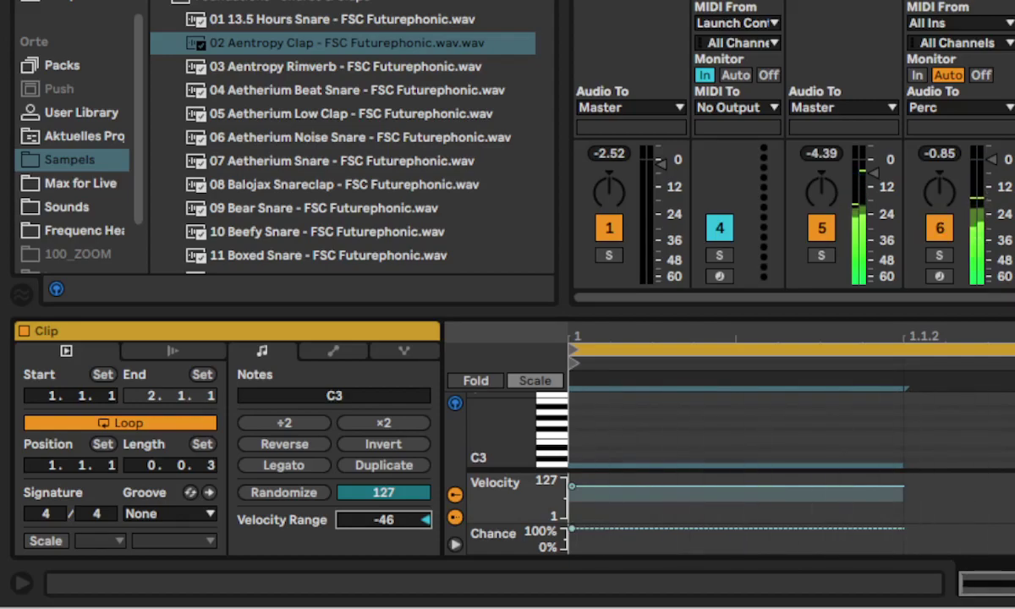
# Set the clap sampler's spread to 24 % in its detailed controls.
pyautogui.hotkey('shift', 'Tab')
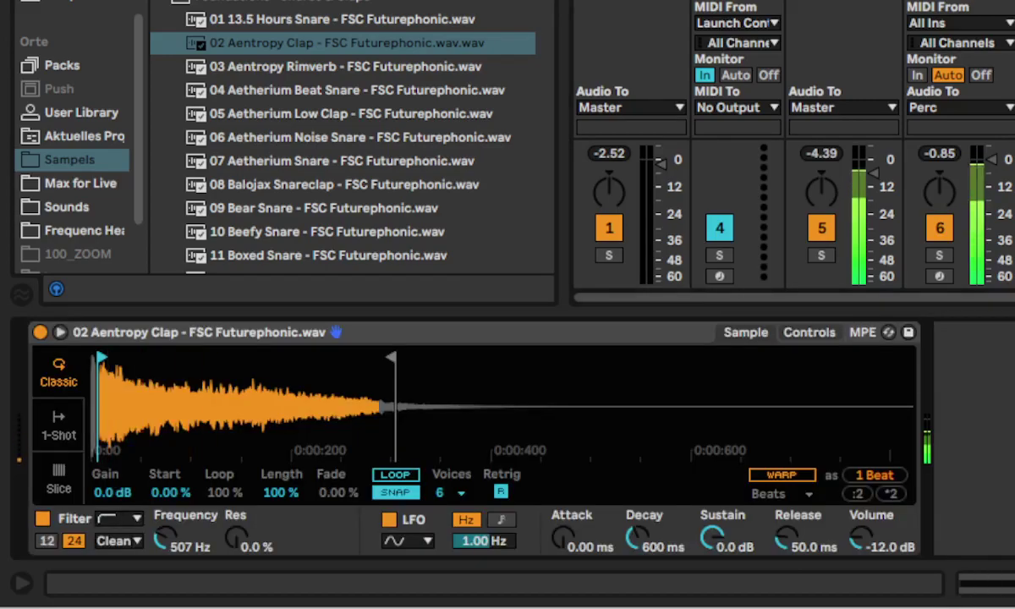
pyautogui.click(819, 333)
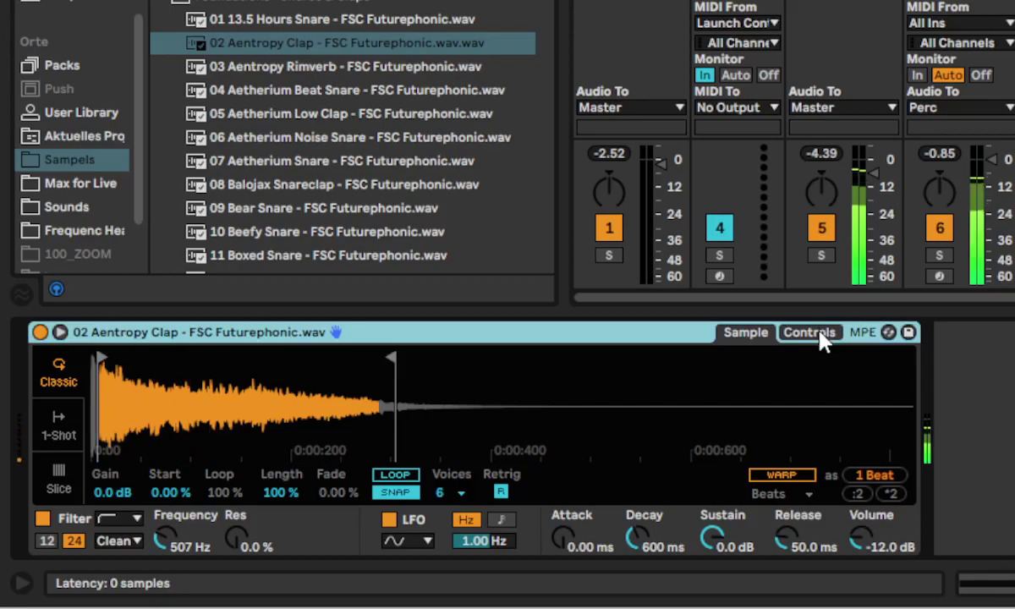
pyautogui.click(818, 333)
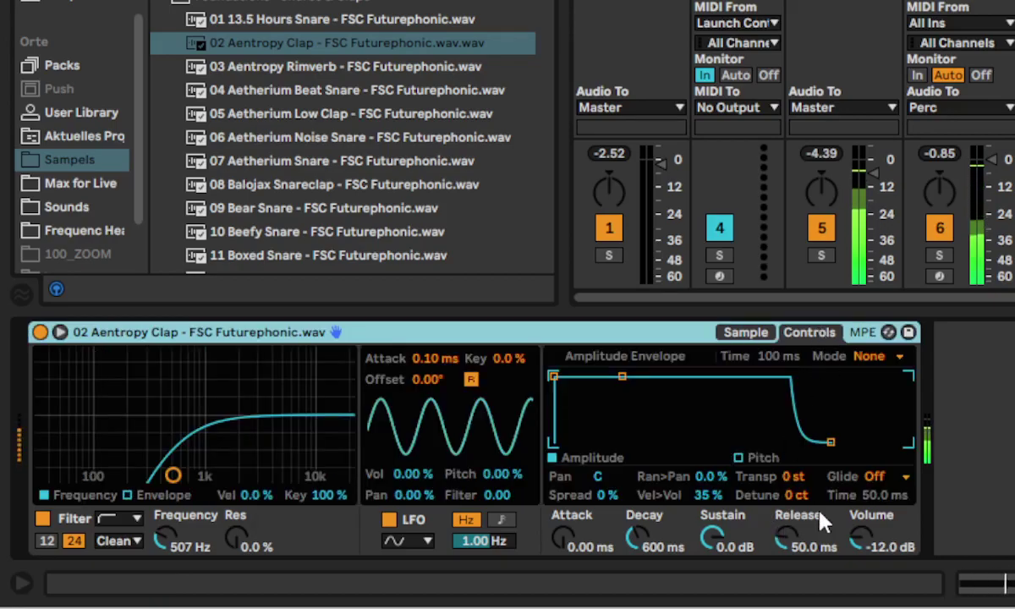
pyautogui.moveTo(610, 496); pyautogui.dragTo(610, 487)
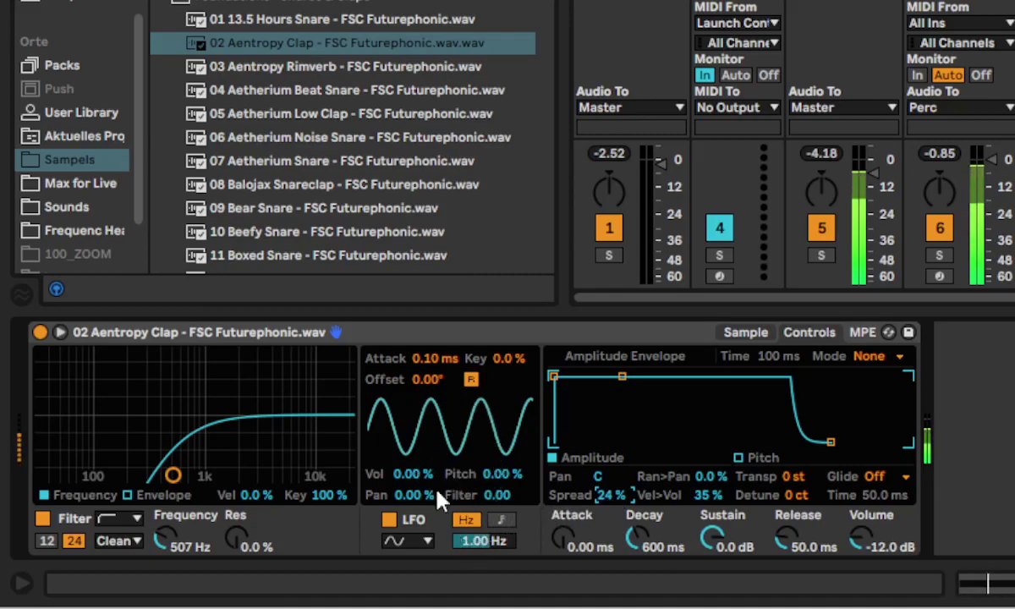
# Set the clap's LFO to the random stepped waveform, sync it to 1/16, and set its filter modulation to 9.19.
pyautogui.click(409, 539)
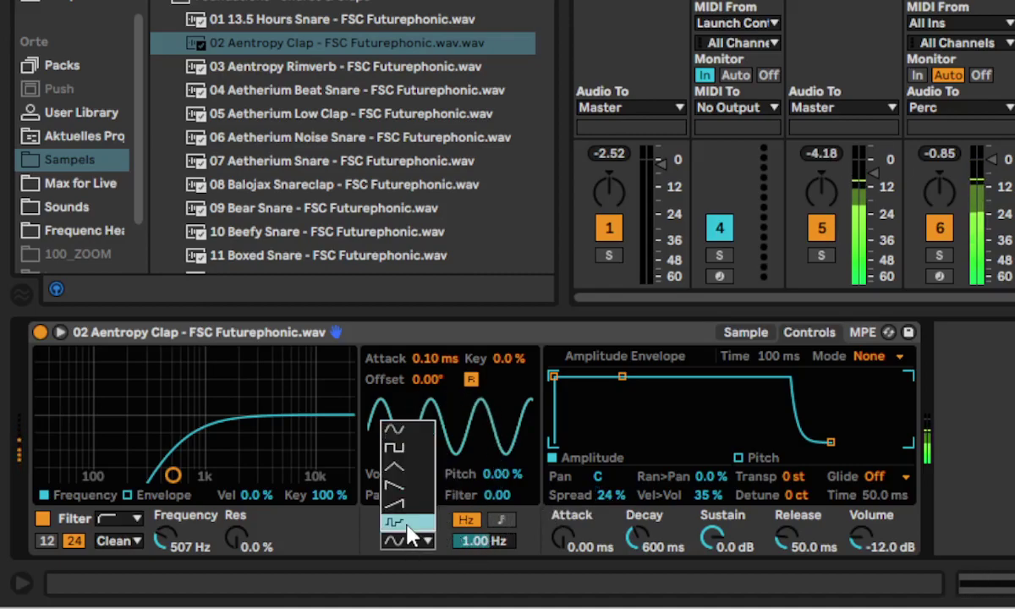
pyautogui.click(407, 525)
pyautogui.click(502, 521)
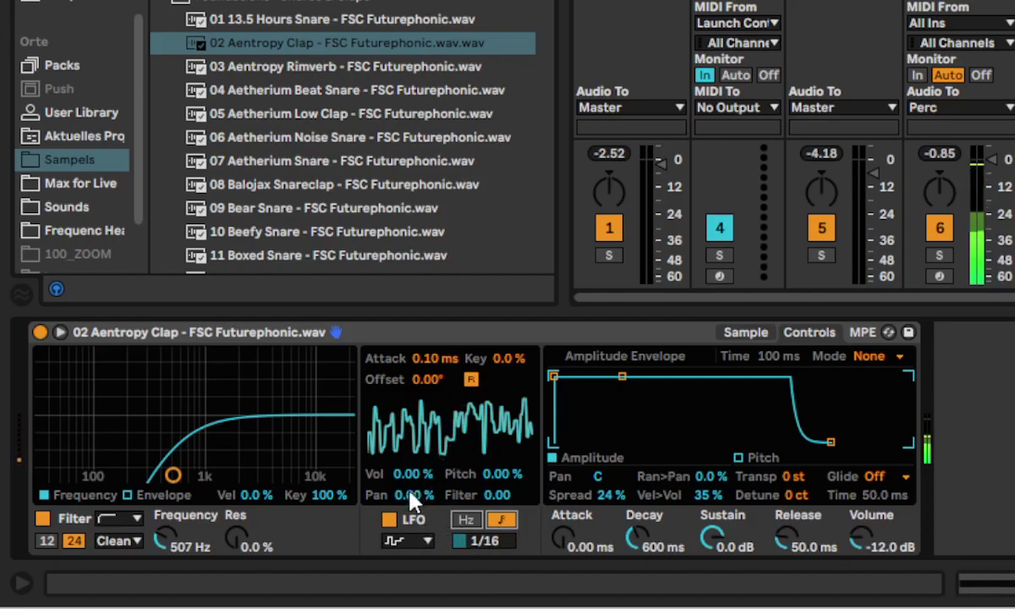
pyautogui.moveTo(485, 494)
pyautogui.mouseDown()
pyautogui.moveTo(485, 471)
pyautogui.moveTo(505, 447)
pyautogui.moveTo(505, 489)
pyautogui.mouseUp()
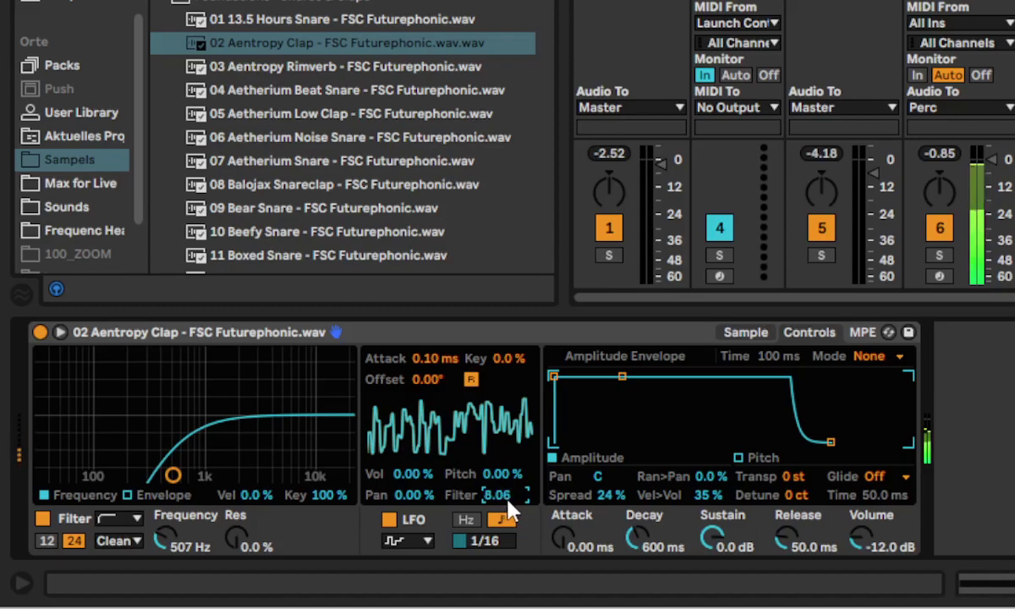
pyautogui.moveTo(509, 510); pyautogui.dragTo(510, 503)
# Set the clap's filter to 812 Hz with 38 % resonance, the MS2 circuit and 5.44 dB drive.
pyautogui.moveTo(161, 506); pyautogui.dragTo(161, 487)
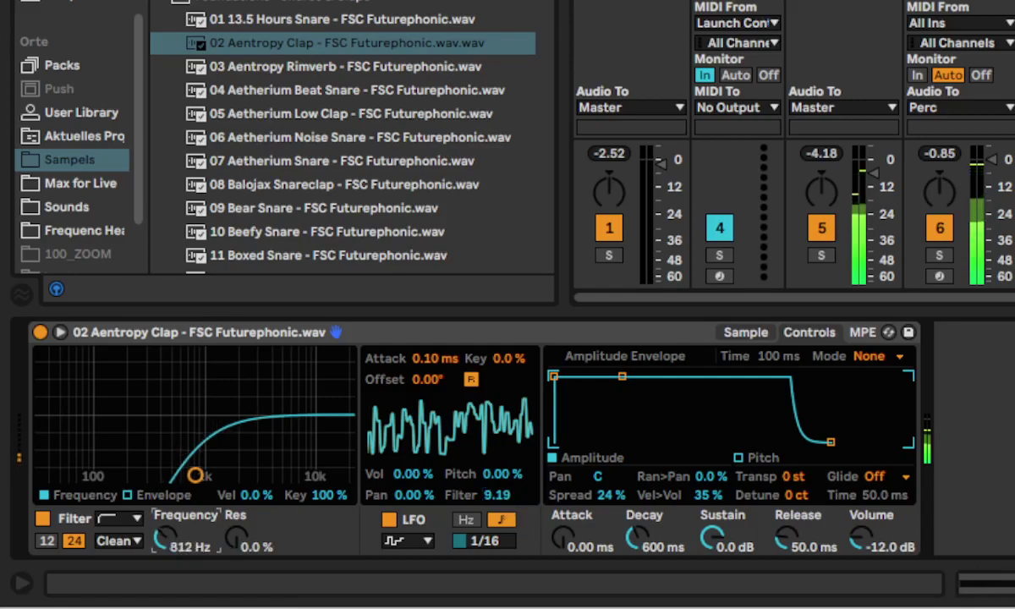
pyautogui.moveTo(237, 535); pyautogui.dragTo(237, 506)
pyautogui.click(117, 541)
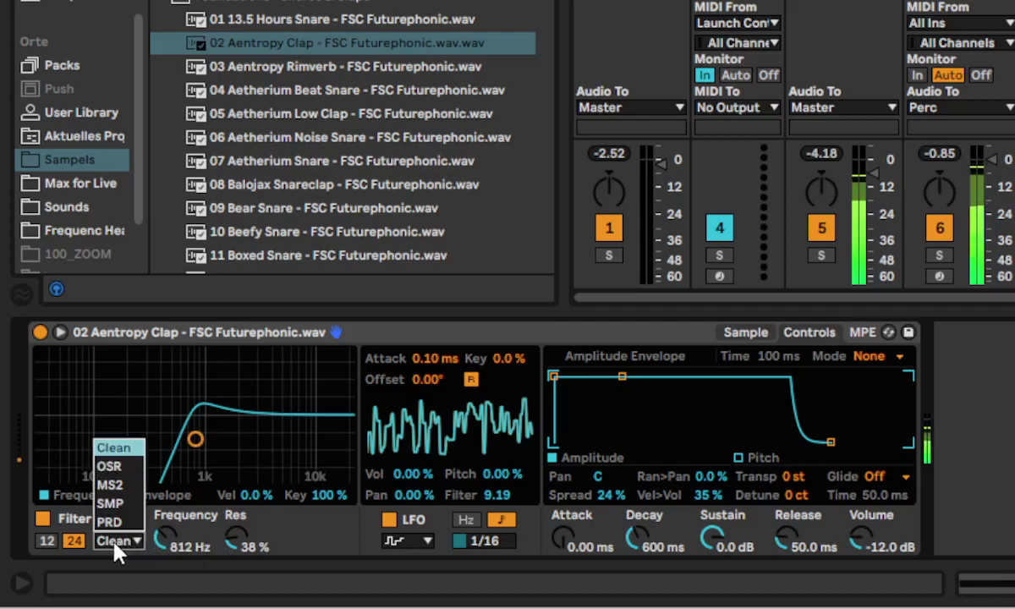
pyautogui.click(114, 486)
pyautogui.moveTo(291, 535); pyautogui.dragTo(291, 501)
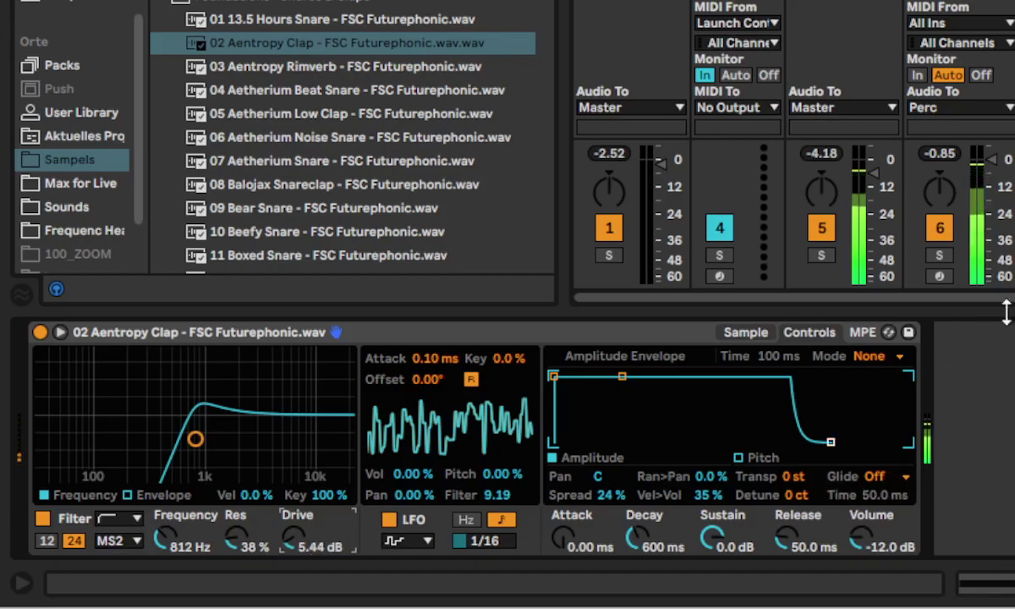
# Raise the clap's filter frequency to 1.24 kHz and return to the sample waveform view.
pyautogui.click(1014, 187)
pyautogui.moveTo(1014, 187); pyautogui.dragTo(1014, 194)
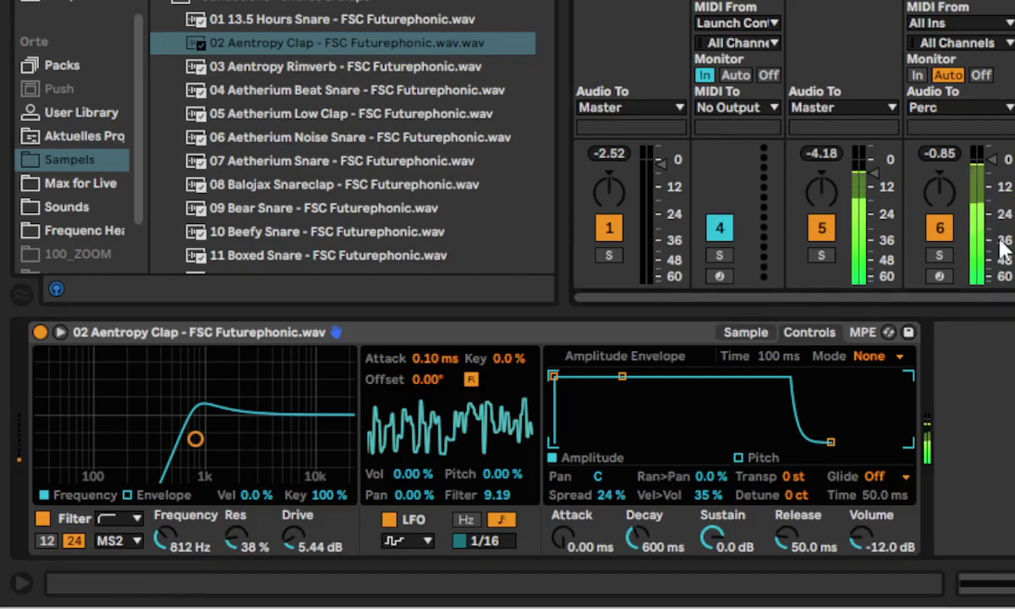
pyautogui.moveTo(164, 535); pyautogui.dragTo(163, 518)
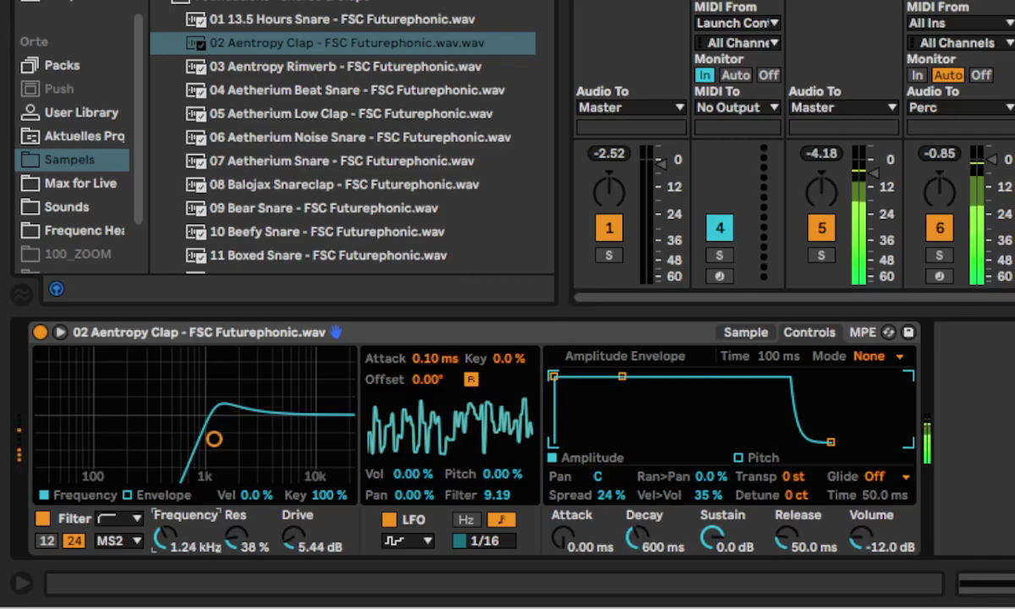
pyautogui.click(734, 333)
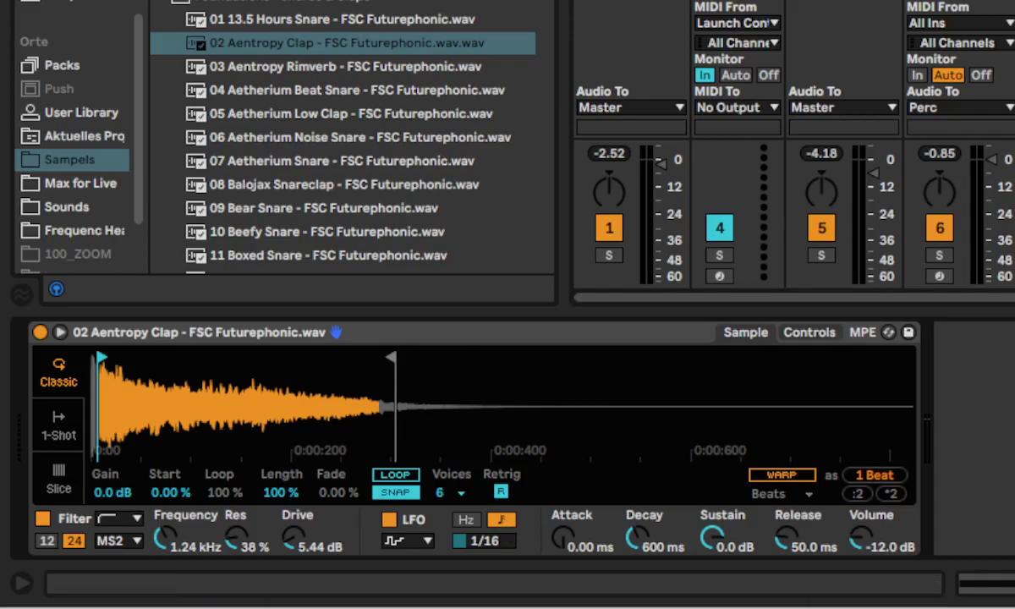
# Map the clap track's on/off activator to MIDI note G1.
pyautogui.hotkey('ctrl', 'm')
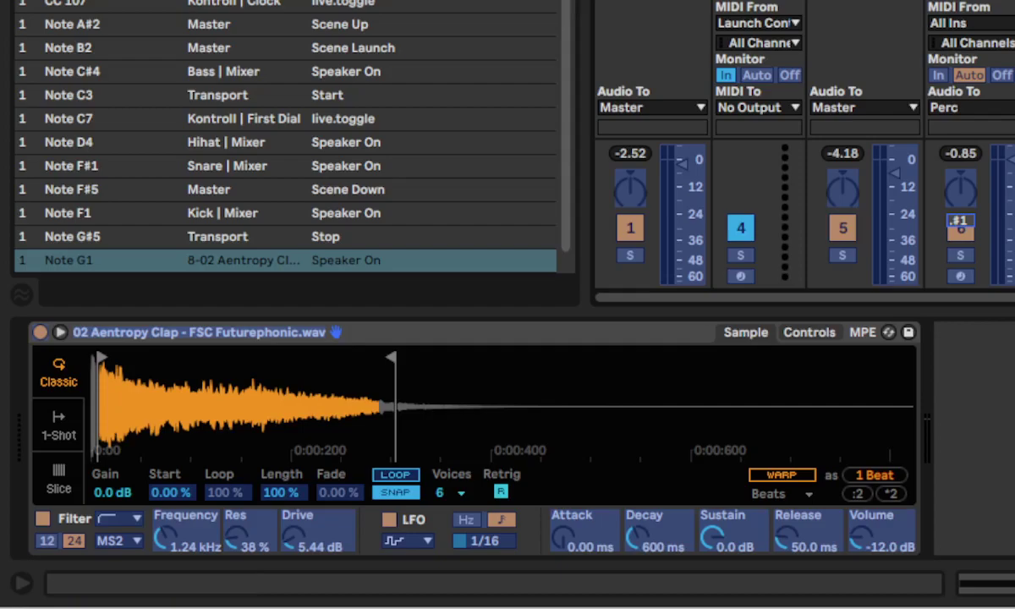
pyautogui.press('super+m')
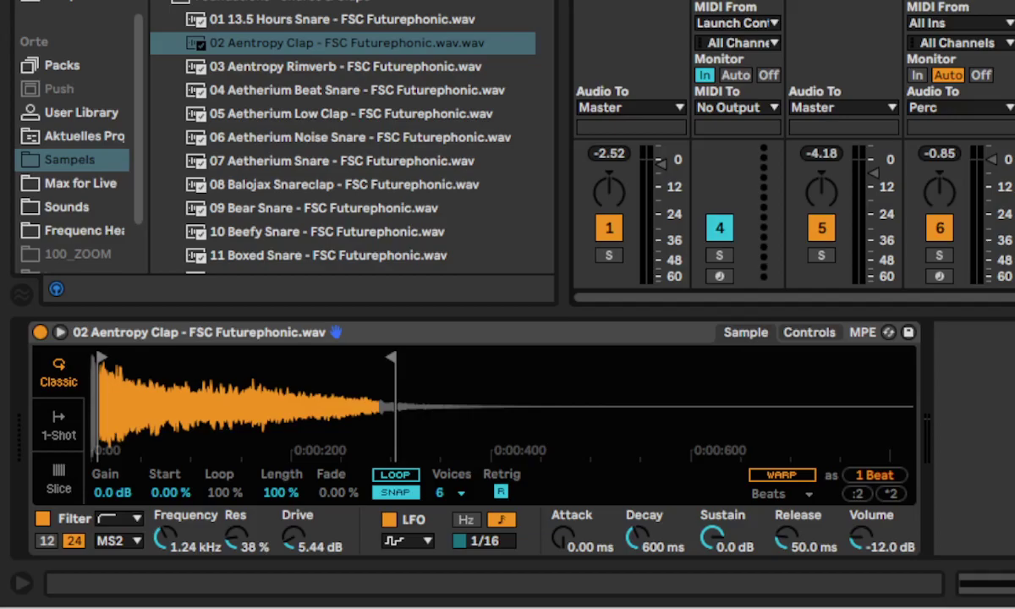
# Insert a new MIDI track and load the 04 Cooler Shaker sample from the Shakers + Tamborines + Rides folder into it.
pyautogui.click(165, 1)
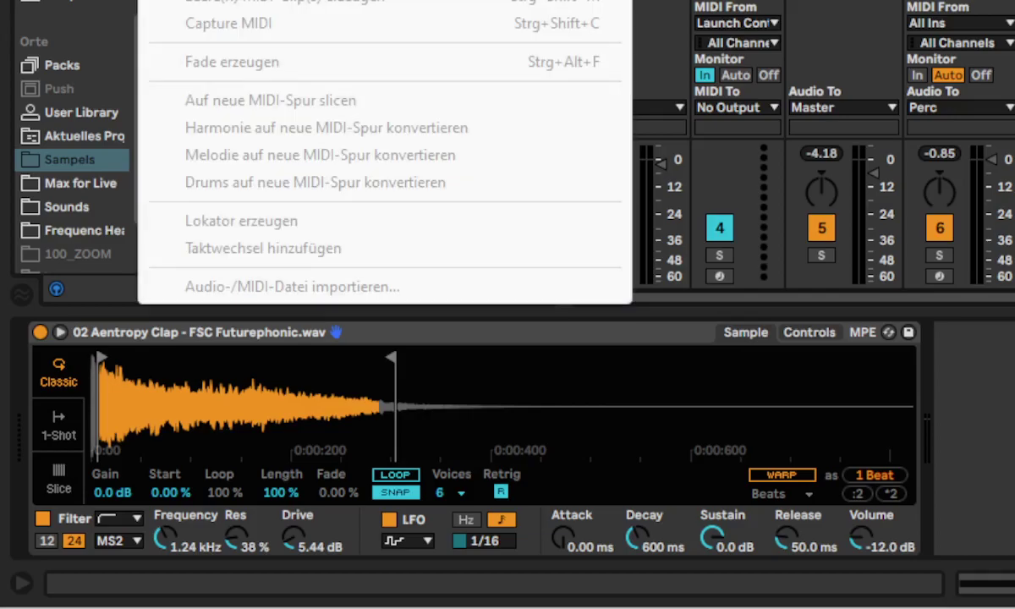
pyautogui.click(229, 1)
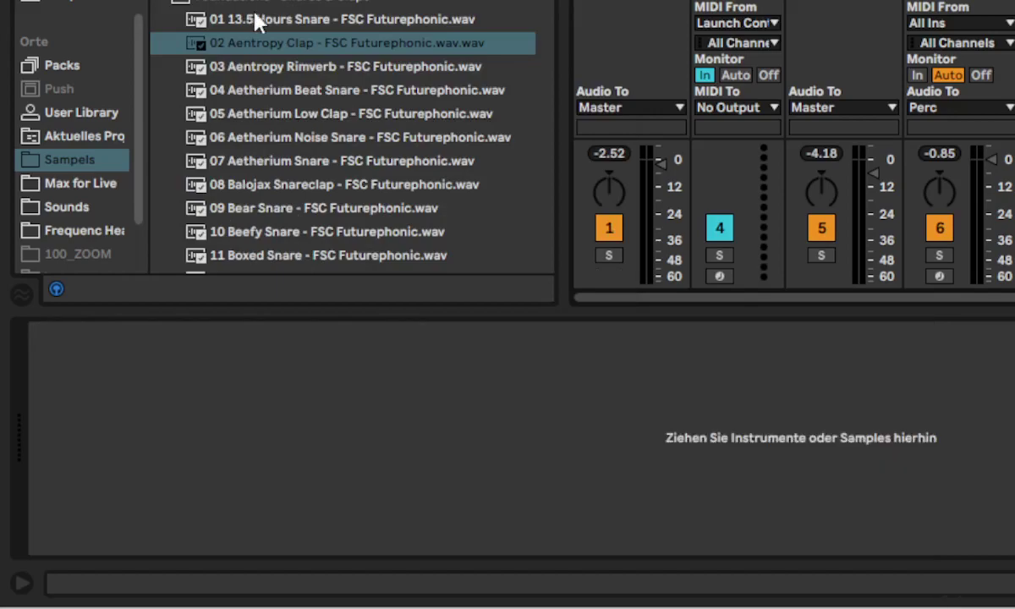
pyautogui.click(160, 3)
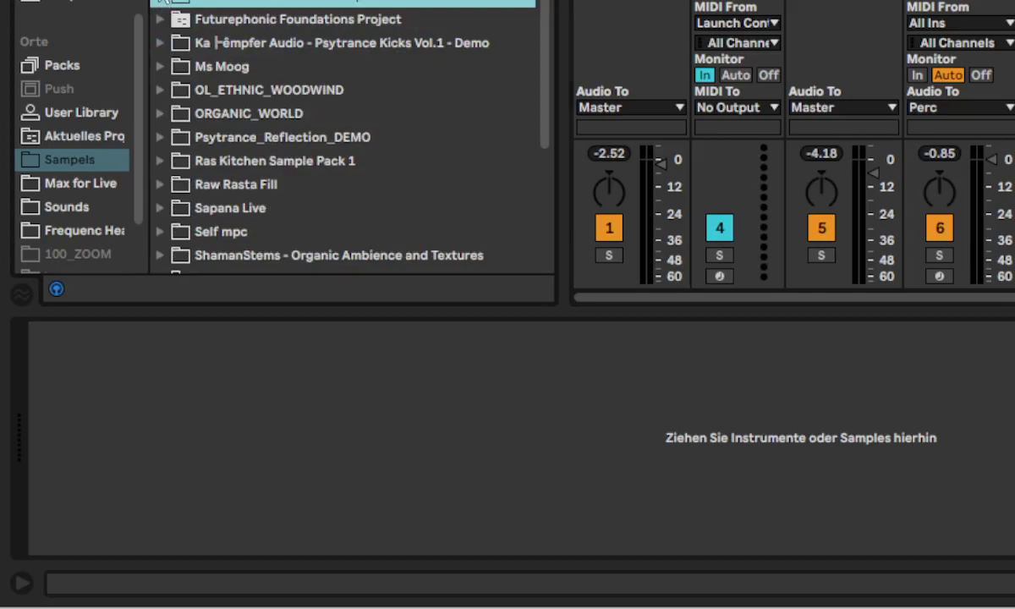
pyautogui.scroll(2, 180, 6)
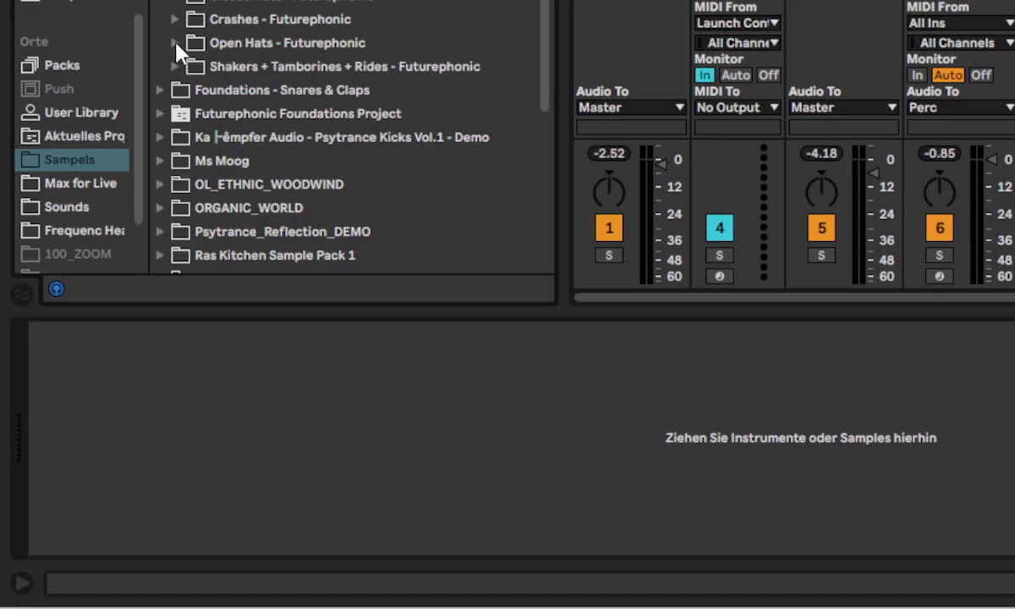
pyautogui.click(175, 66)
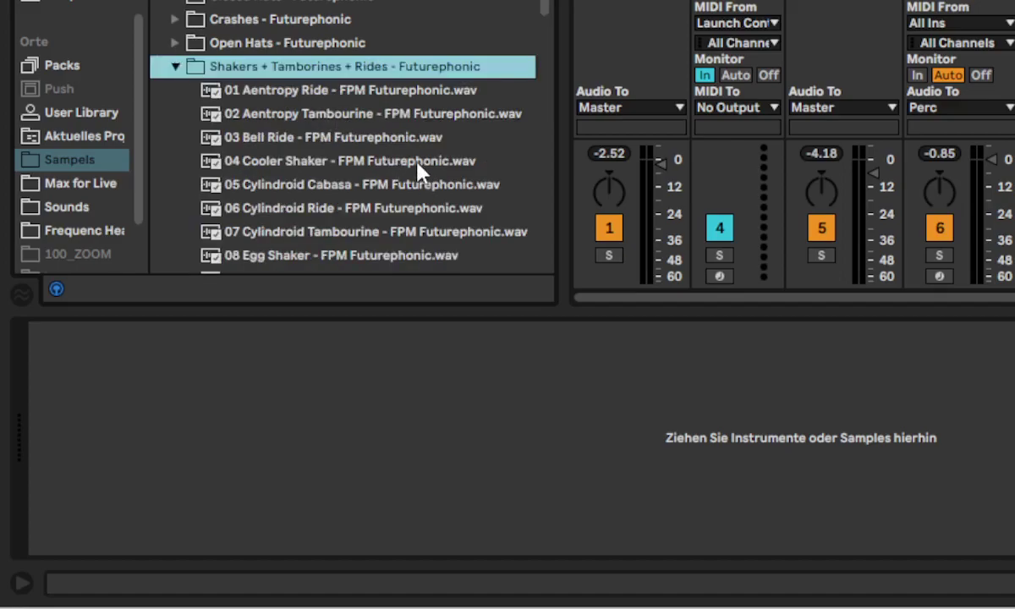
pyautogui.click(339, 168)
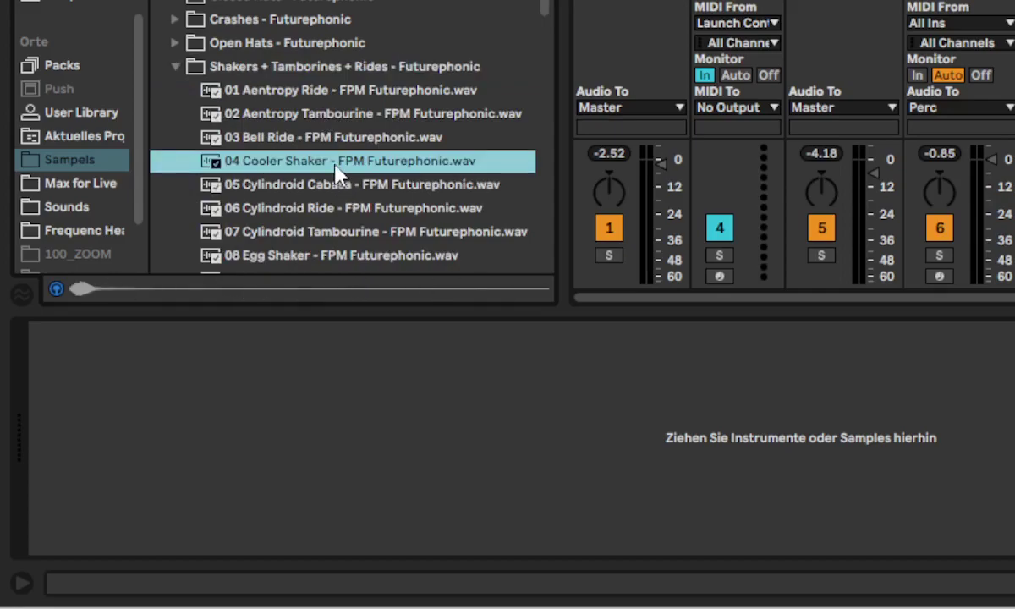
pyautogui.moveTo(338, 168); pyautogui.dragTo(863, 369)
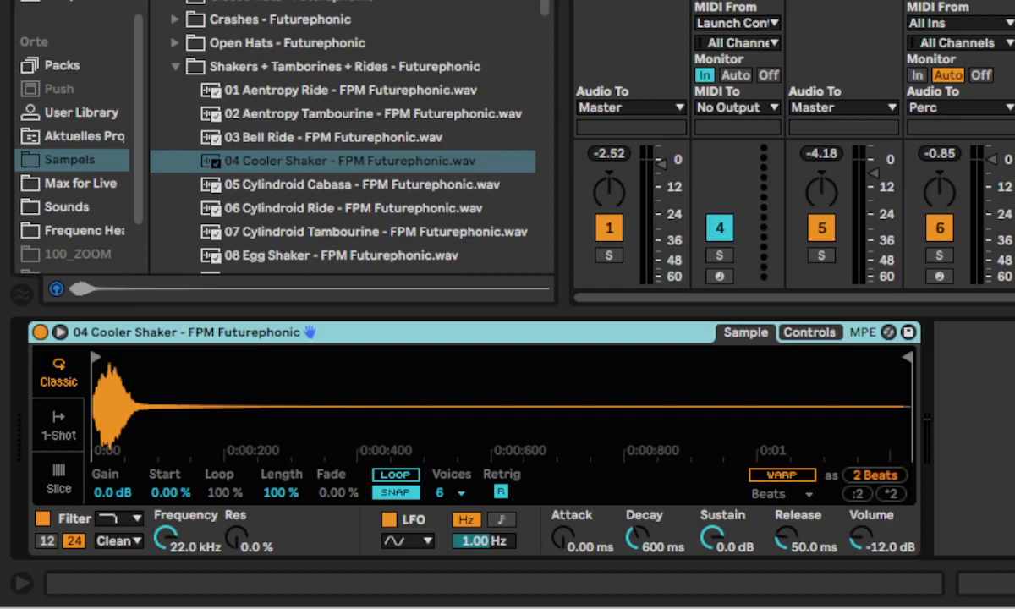
# Create a MIDI clip on the shaker track with a C3 note at the start and a loop length of 0.0.2.
pyautogui.hotkey('ctrl', 'shift', 'm')
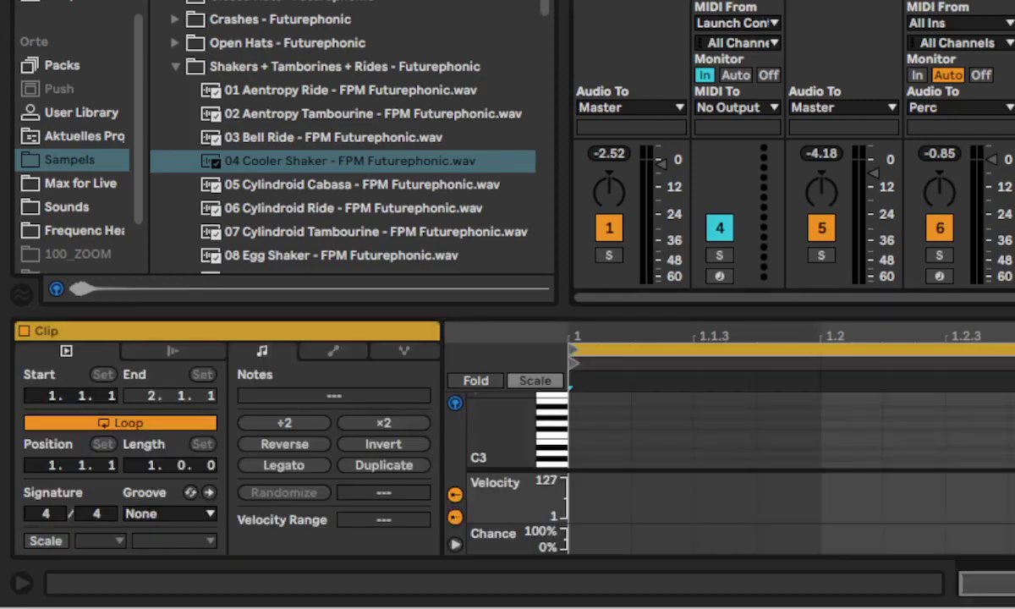
pyautogui.doubleClick(599, 467)
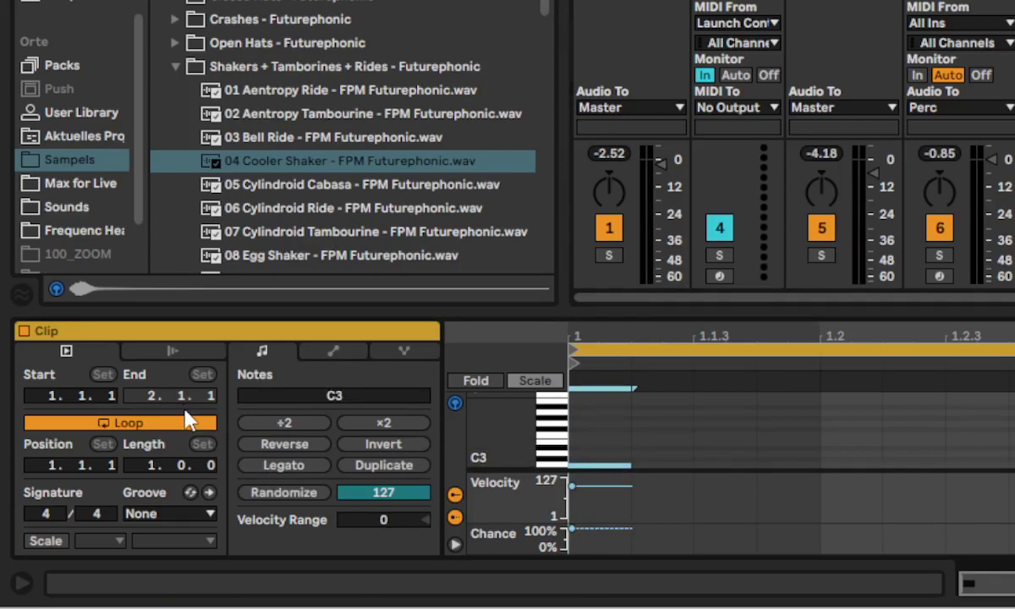
pyautogui.write('3')
pyautogui.moveTo(203, 467); pyautogui.dragTo(204, 516)
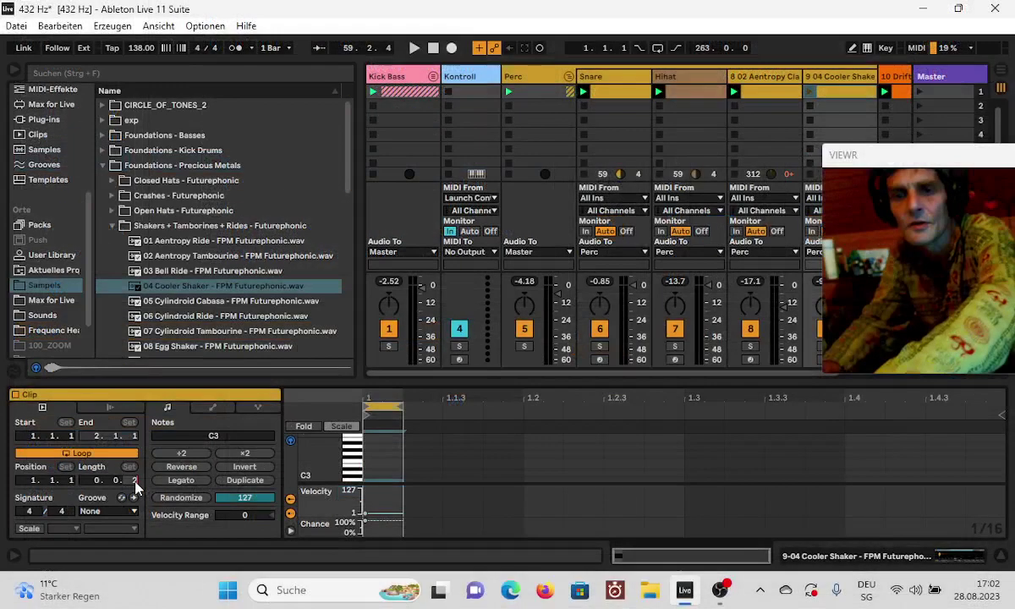
pyautogui.write('2')
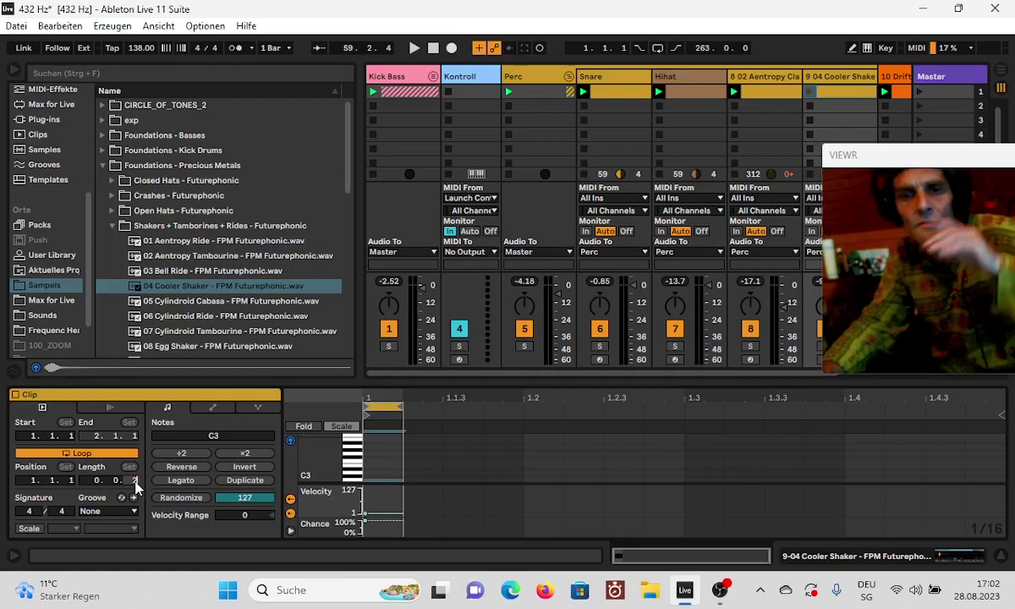
# Set the shaker note's velocity range to -52 and audition its clip with the snare, hihat and clap tracks switched off.
pyautogui.click(235, 517)
pyautogui.moveTo(235, 517); pyautogui.dragTo(235, 543)
pyautogui.click(810, 91)
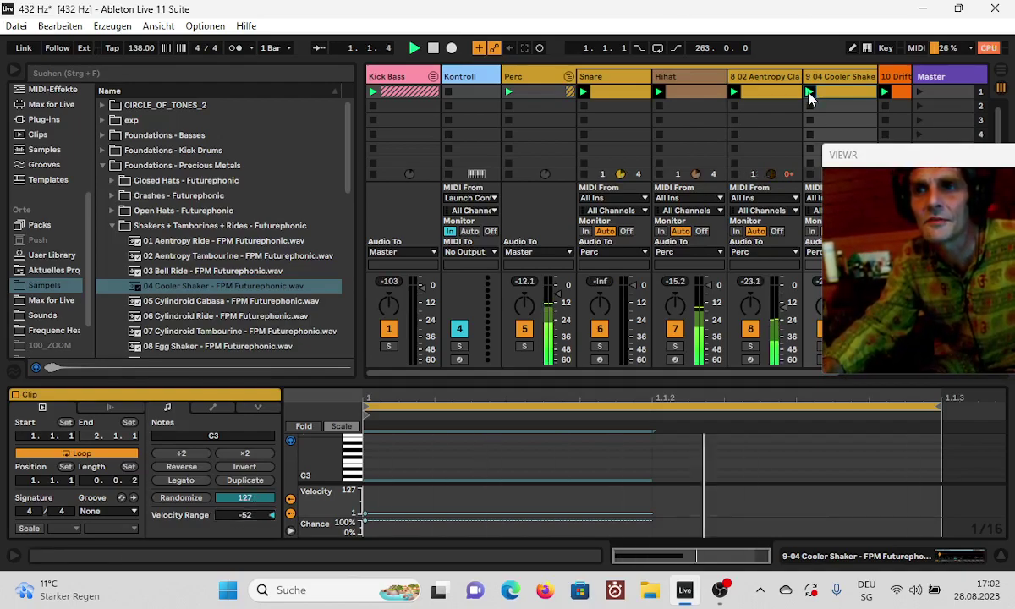
pyautogui.moveTo(865, 158); pyautogui.dragTo(1013, 160)
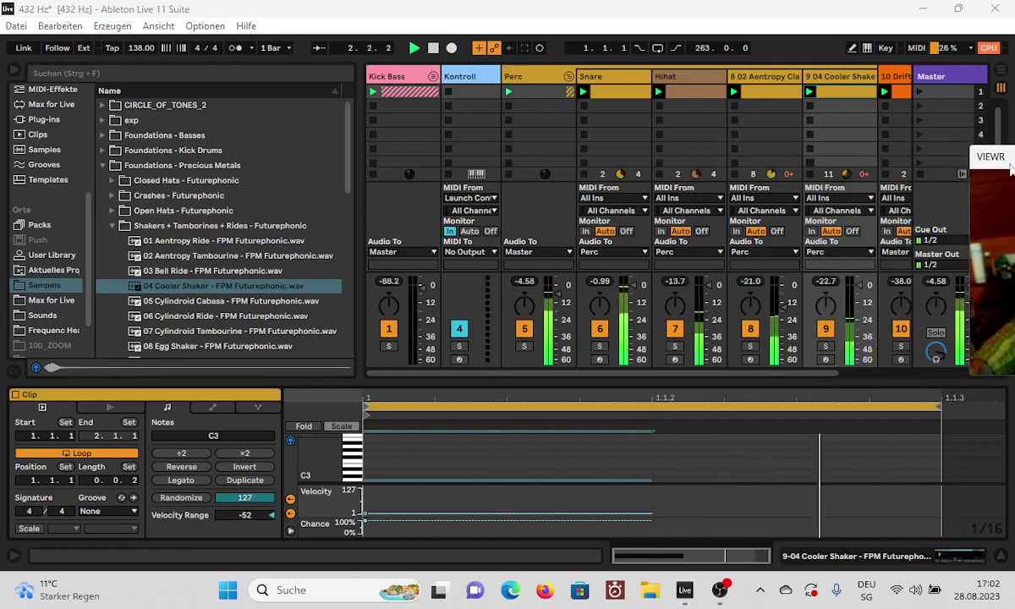
pyautogui.click(826, 348)
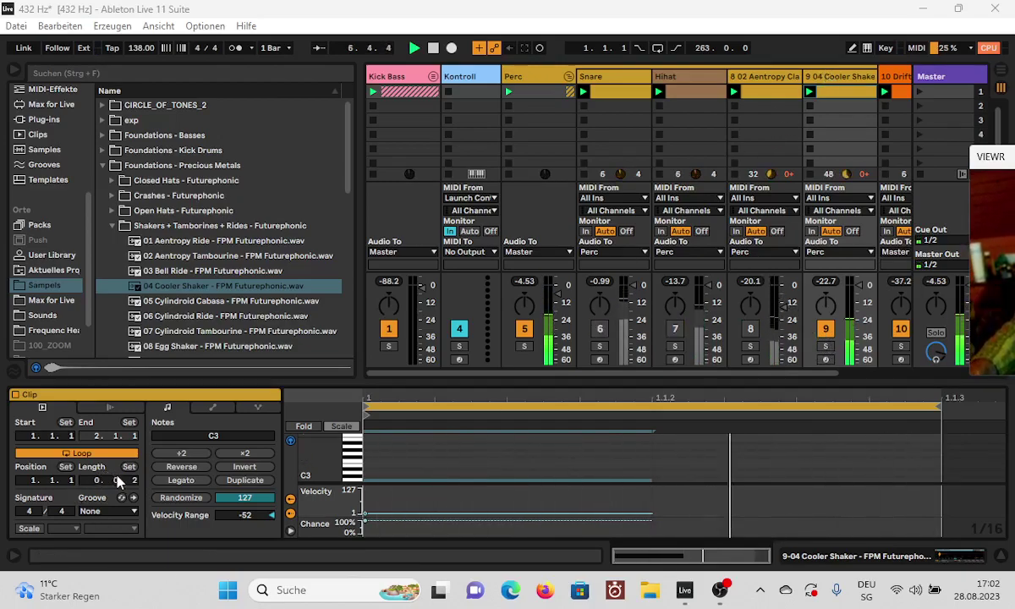
# Shorten the shaker clip's loop length to 0.0.1 and set the note's velocity range to -65.
pyautogui.scroll(-1, 133, 483)
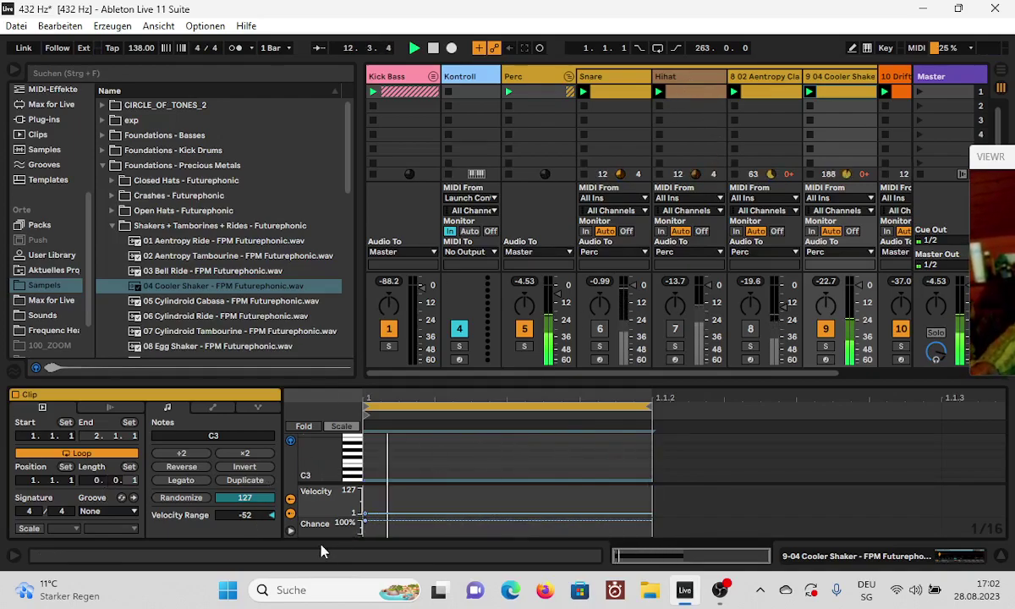
pyautogui.moveTo(245, 515); pyautogui.dragTo(246, 533)
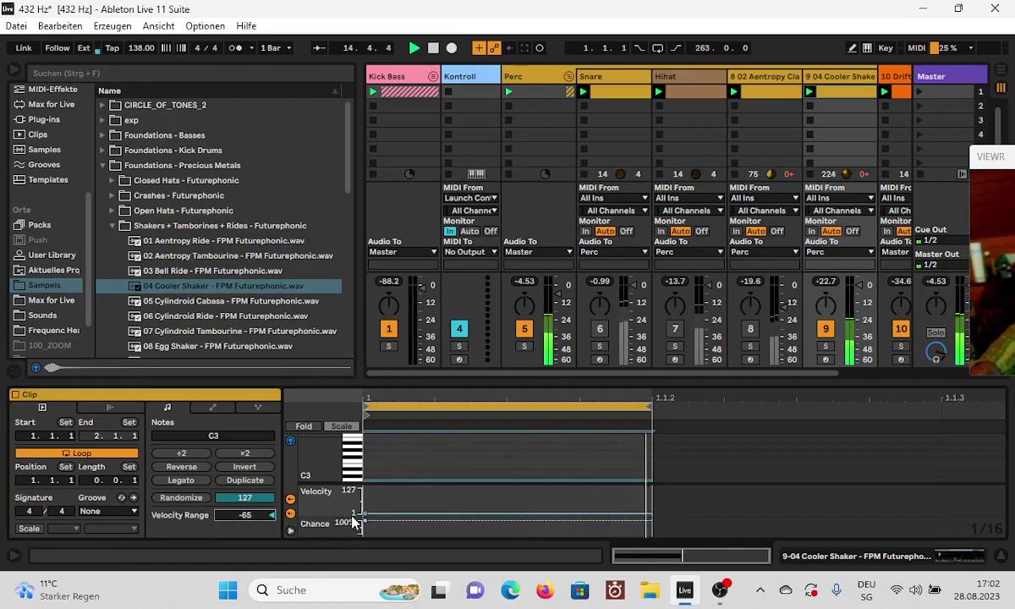
# Set the shaker clip's fixed grid to 1/32 and shorten the C3 note to one 1/32 grid step.
pyautogui.moveTo(366, 526); pyautogui.dragTo(418, 497)
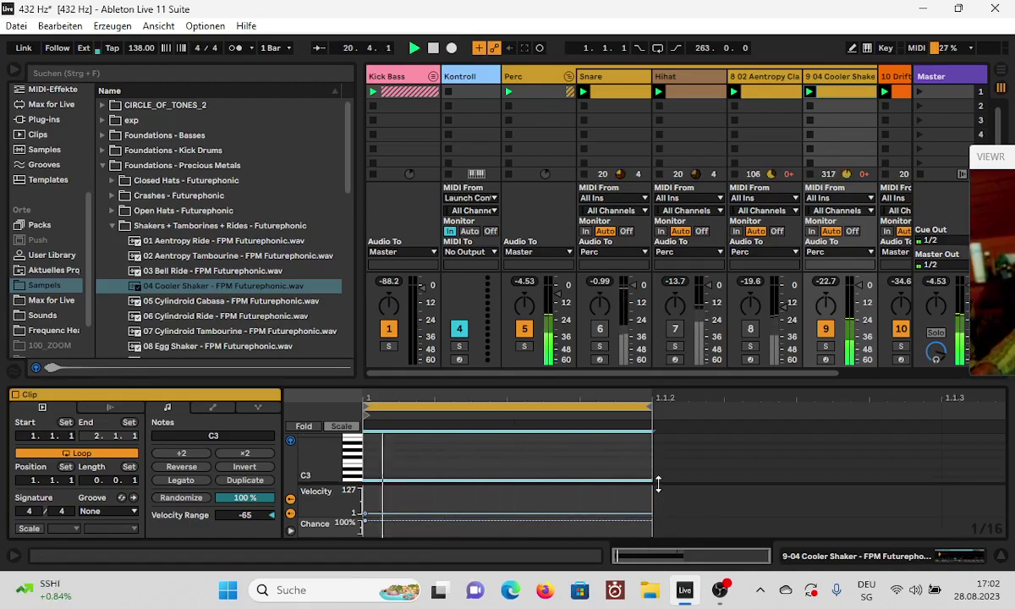
pyautogui.rightClick(531, 463)
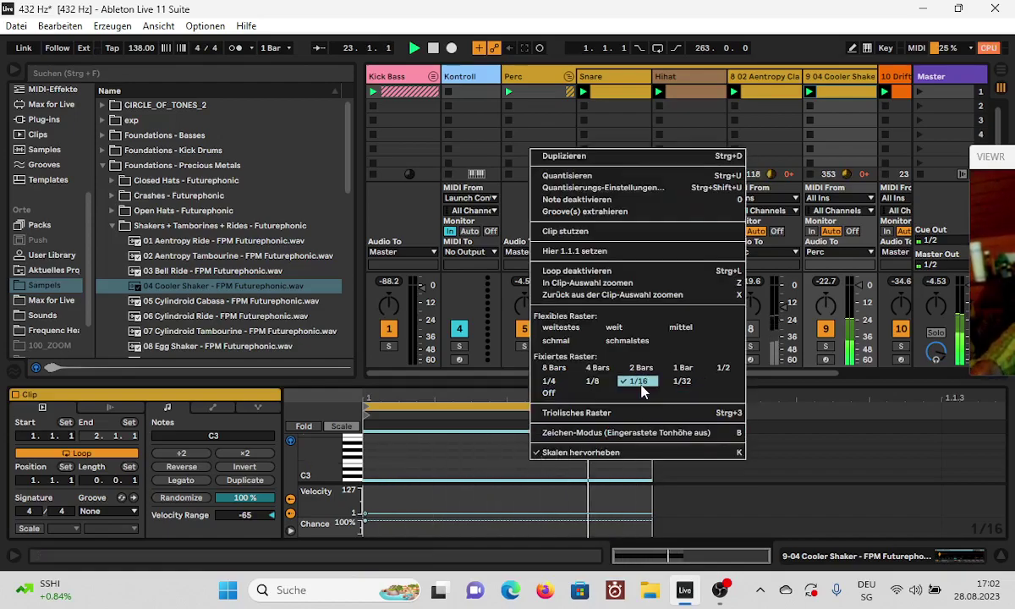
pyautogui.click(681, 381)
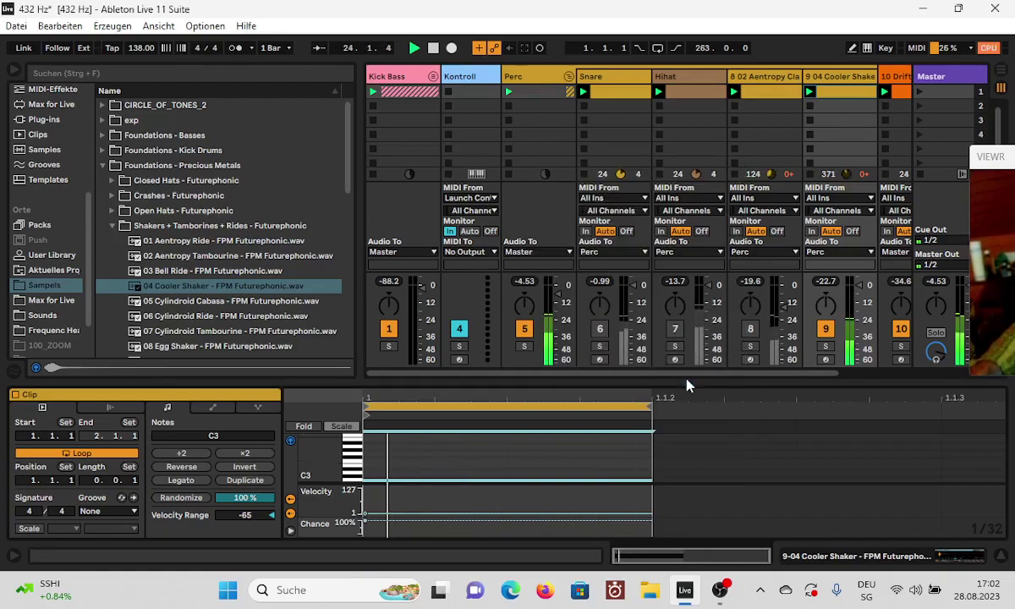
pyautogui.moveTo(651, 485); pyautogui.dragTo(522, 487)
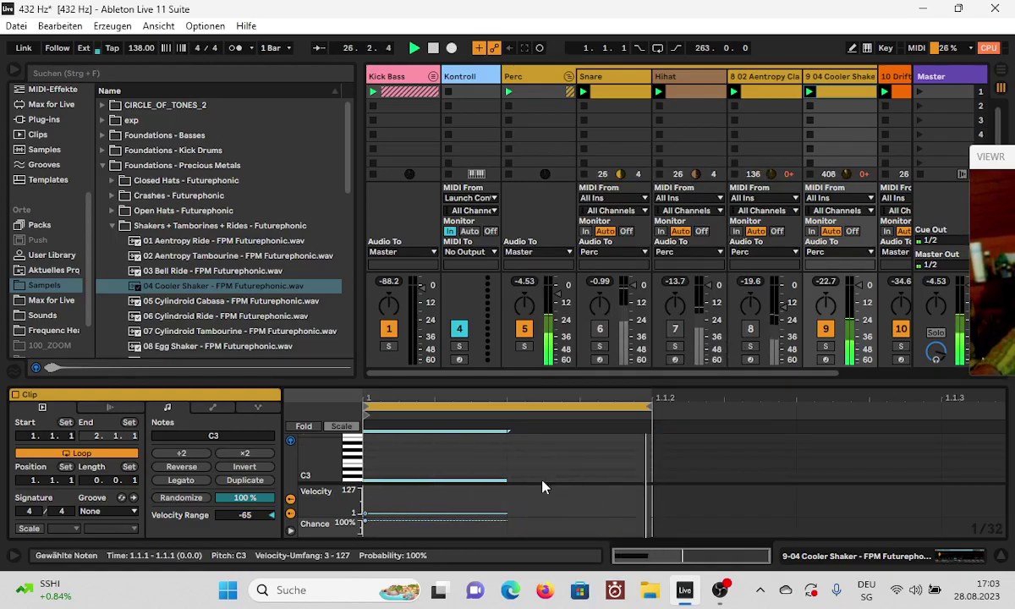